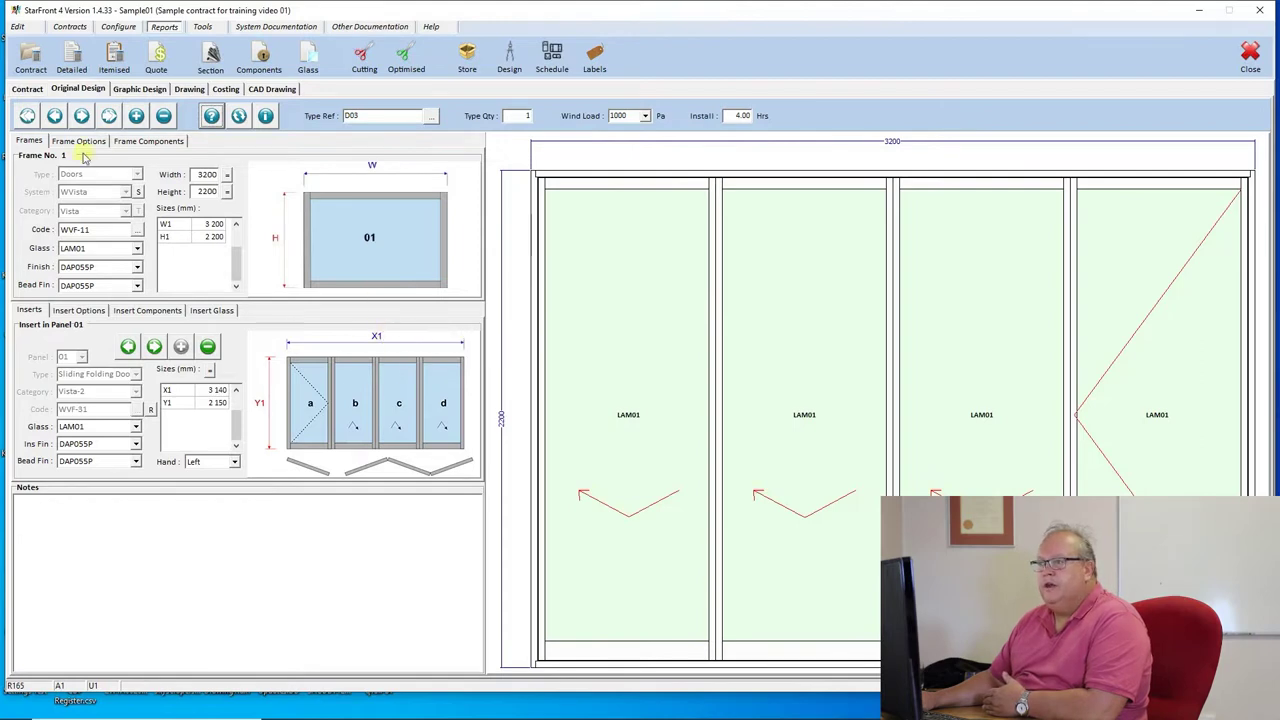
Close the open contract and generate the section order report for all types in contract Sample01.
left_click(72, 27)
left_click(118, 58)
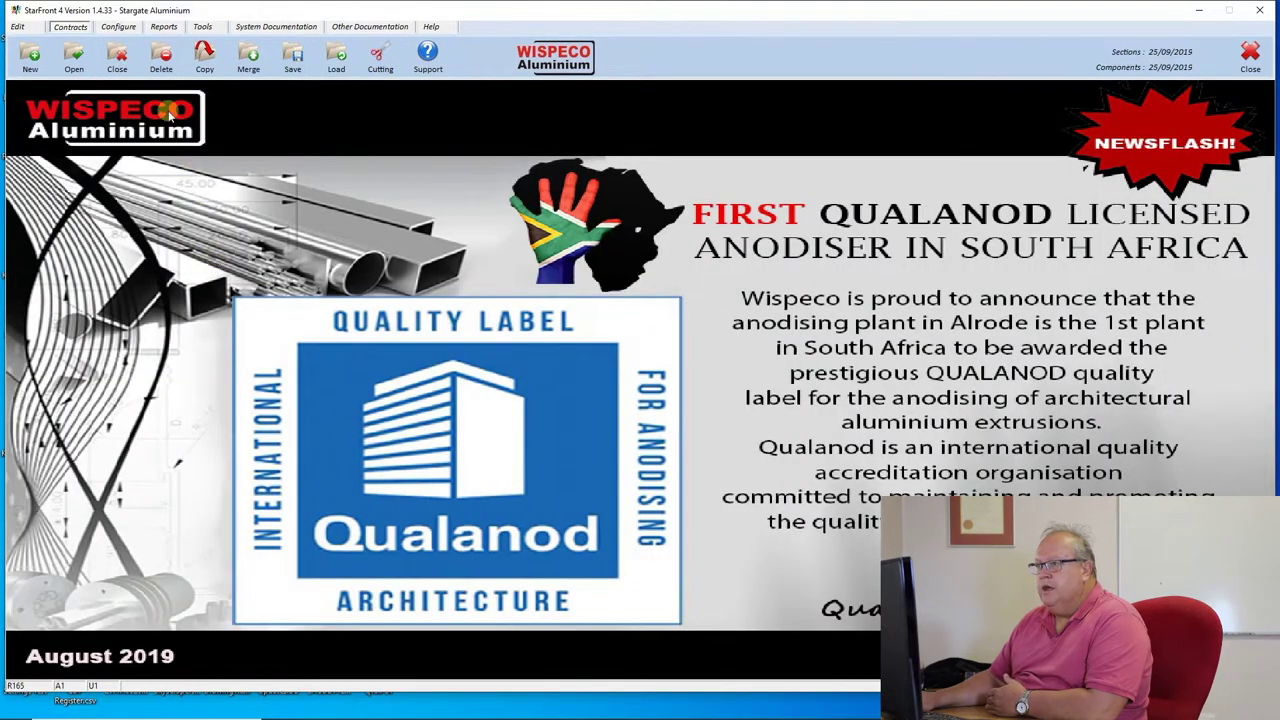
left_click(165, 29)
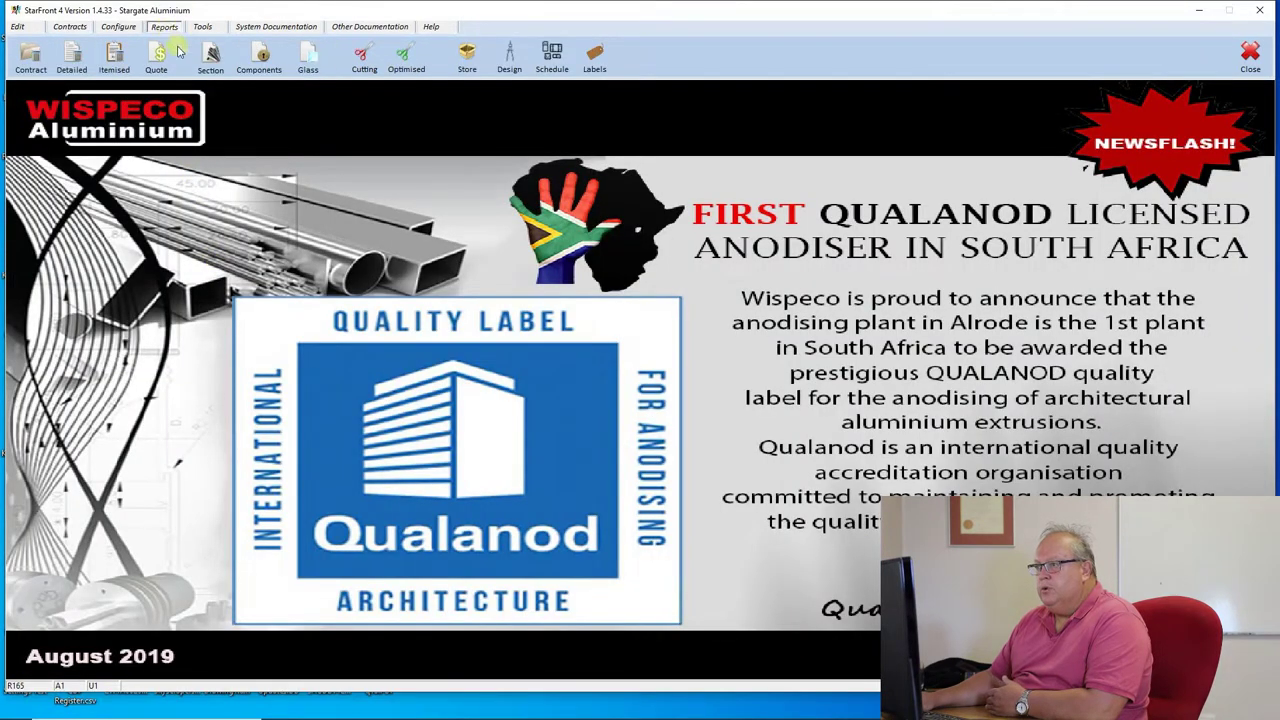
left_click(212, 58)
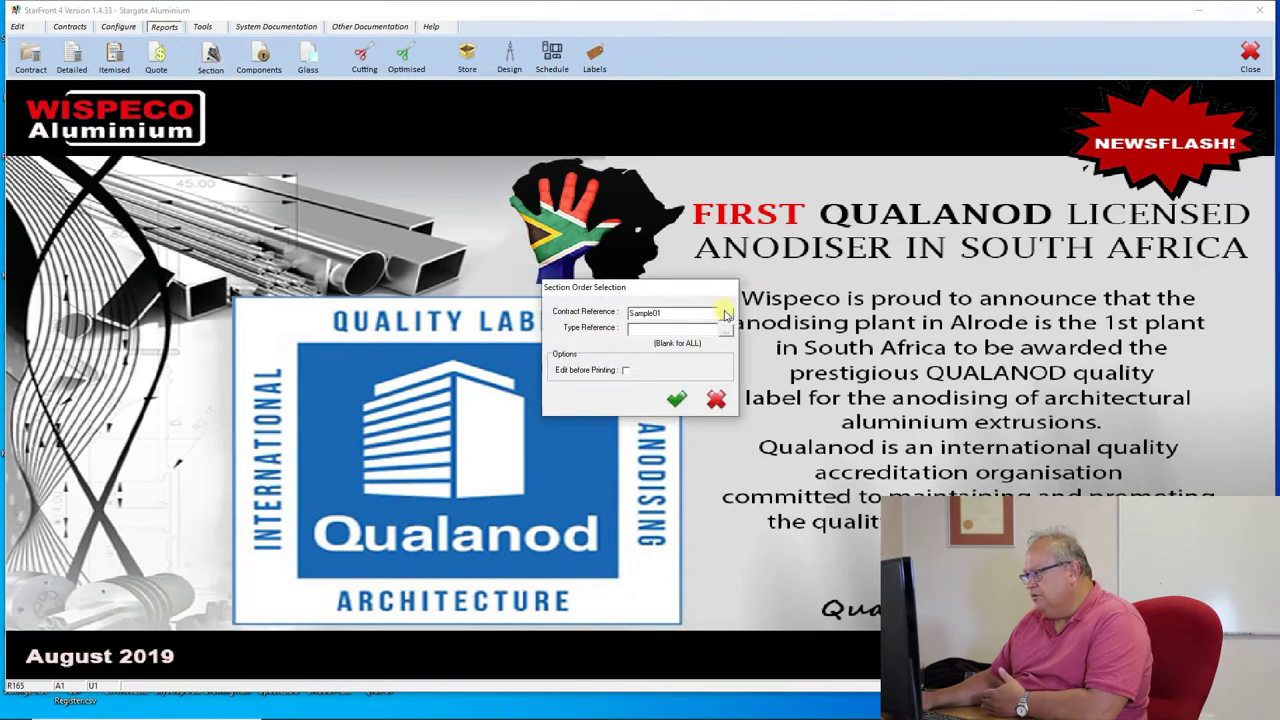
left_click(677, 400)
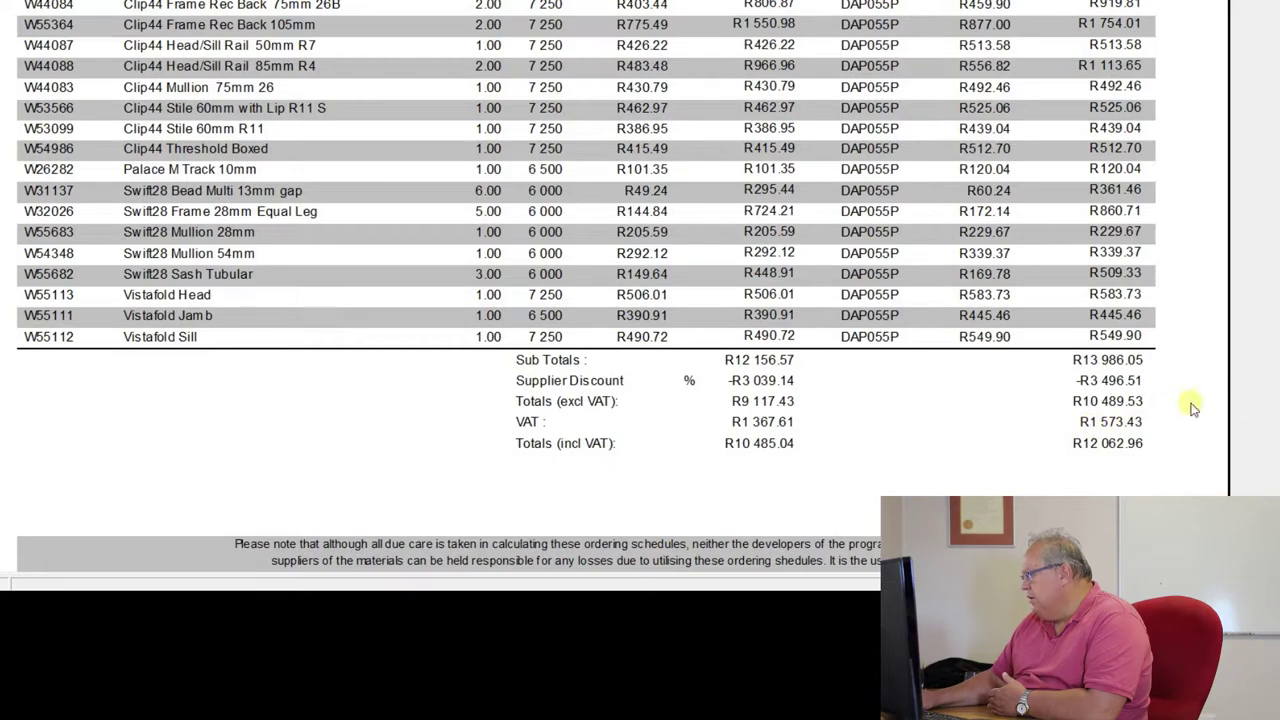
Examine the mill and finished cost totals in the Section Ordering Schedule, and close the report preview.
scroll(1276, 386, "down", 1)
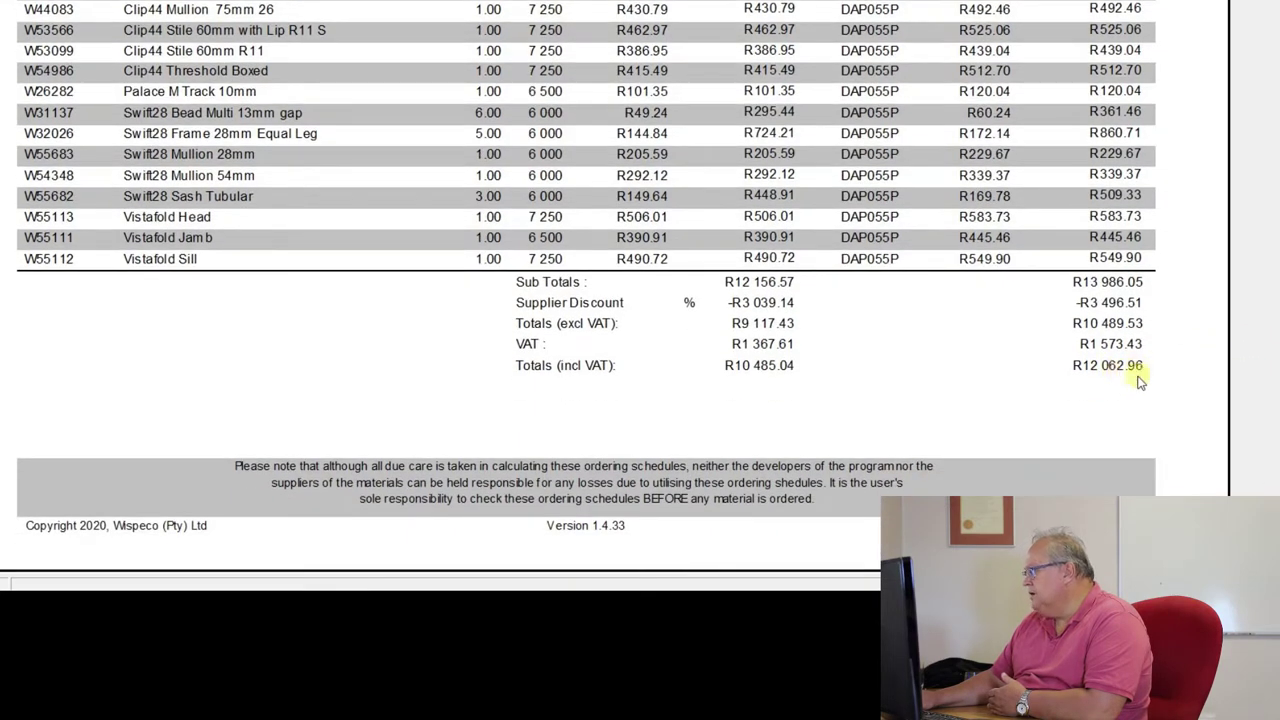
scroll(1120, 406, "up", 2)
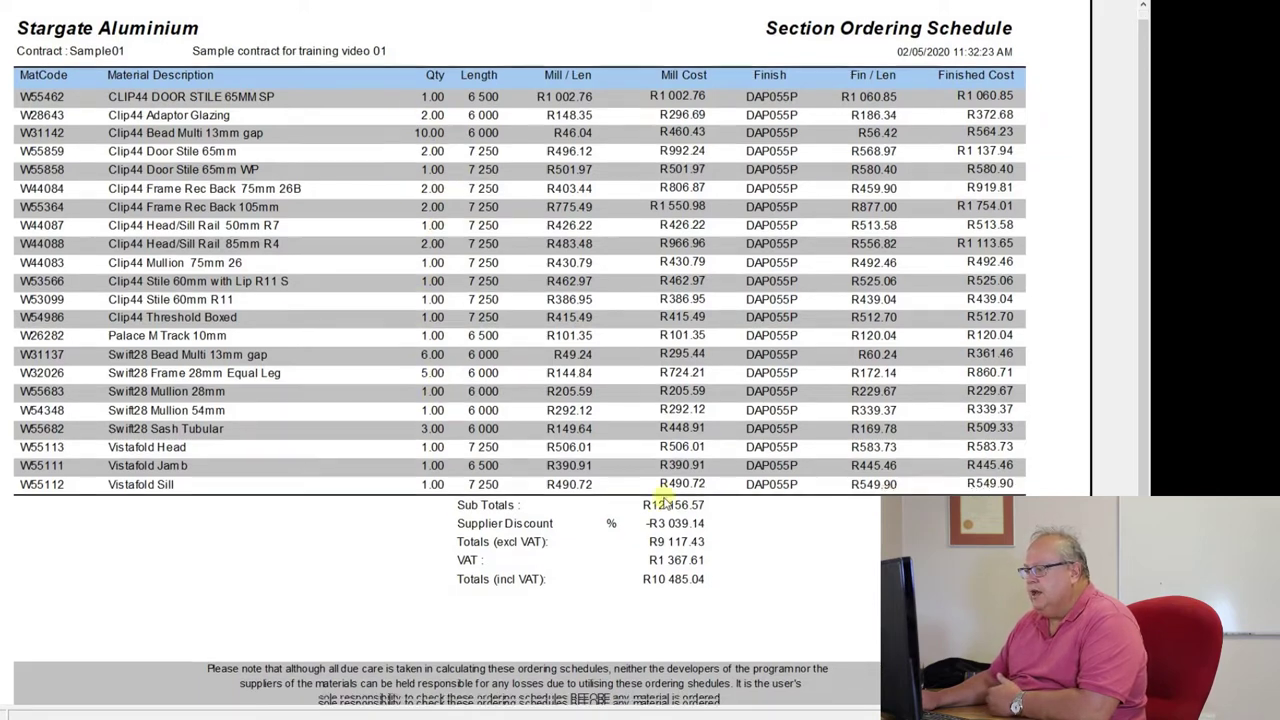
scroll(650, 500, "down", 1)
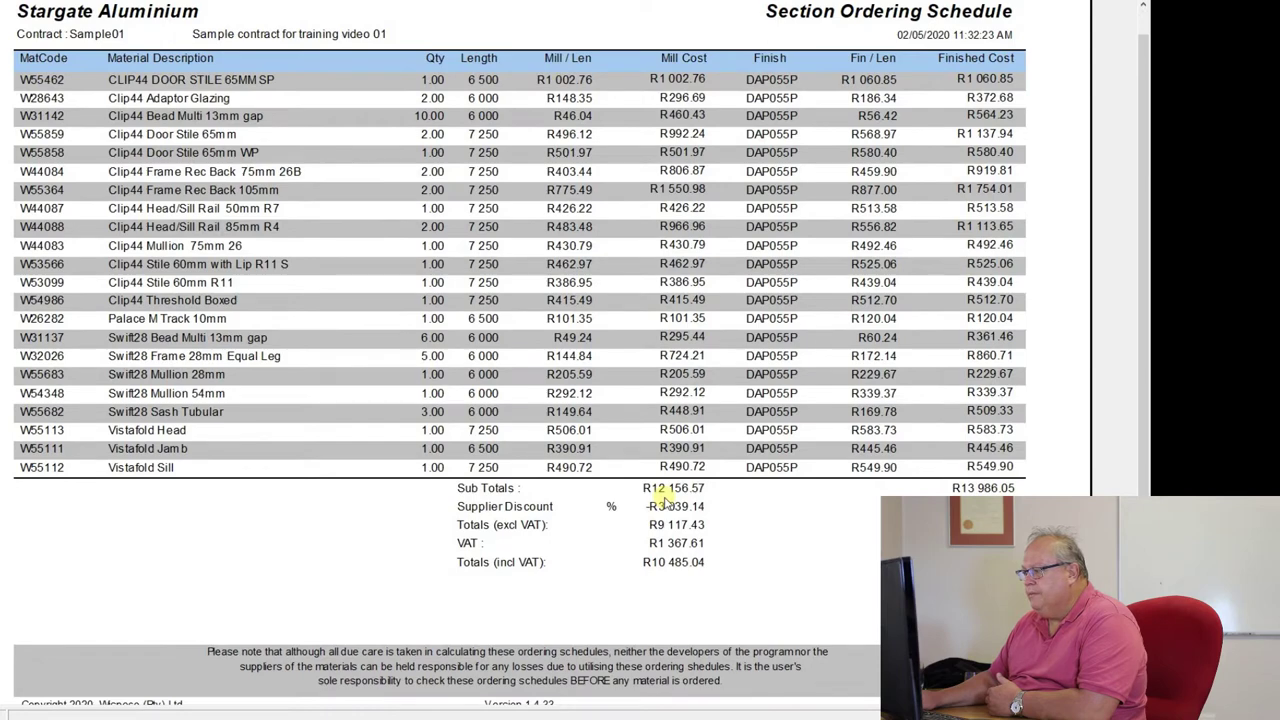
scroll(663, 500, "up", 1)
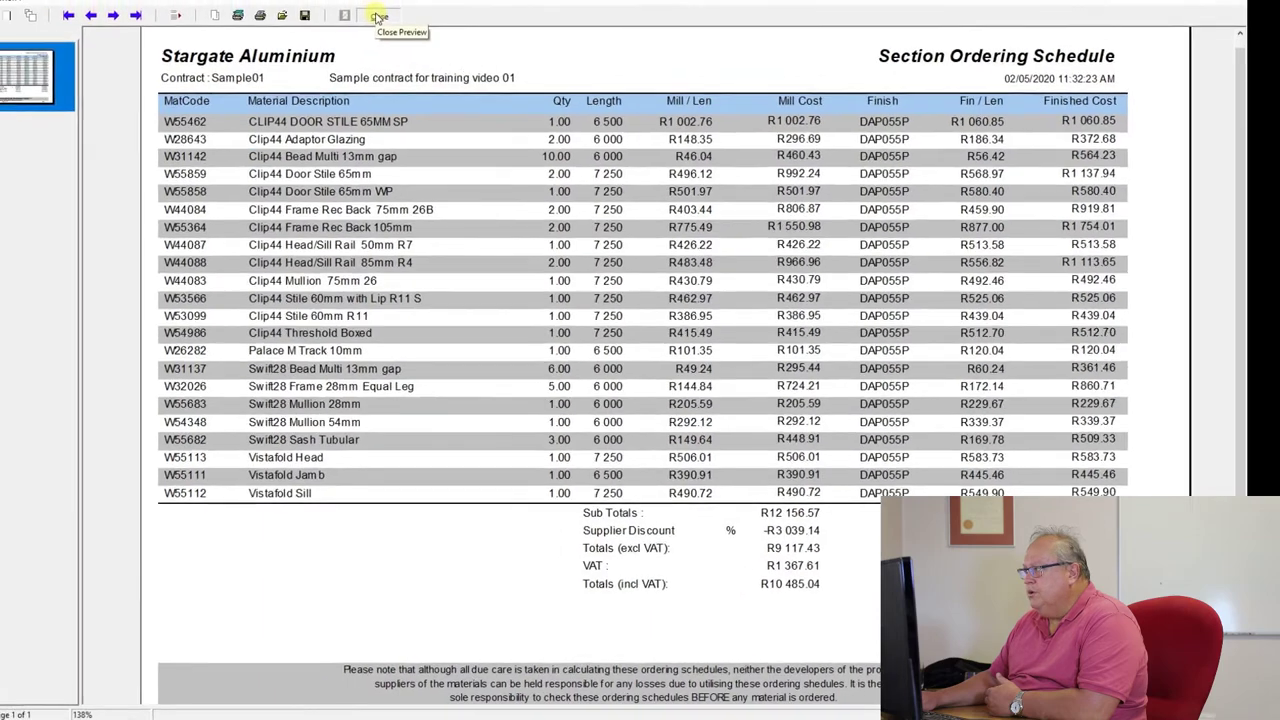
left_click(333, 8)
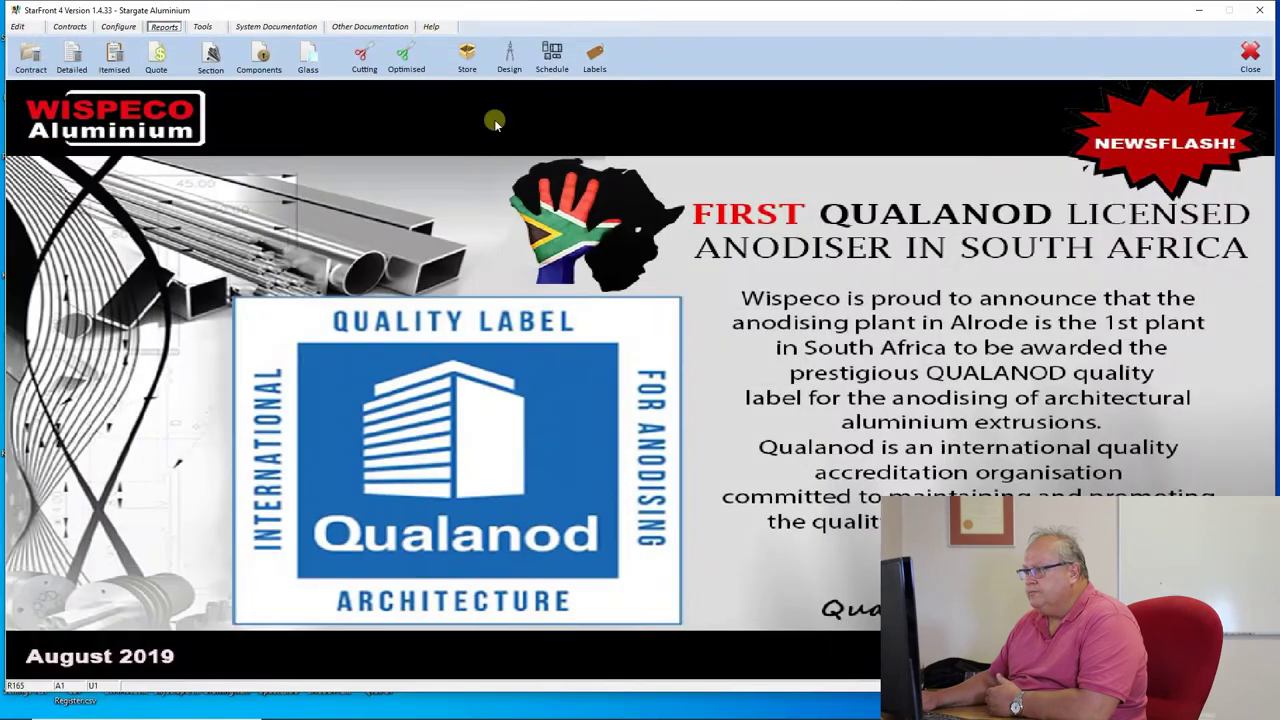
Generate the Component Order for all types in contract Sample01 and read through its quantities, pack sizes and prices.
left_click(258, 55)
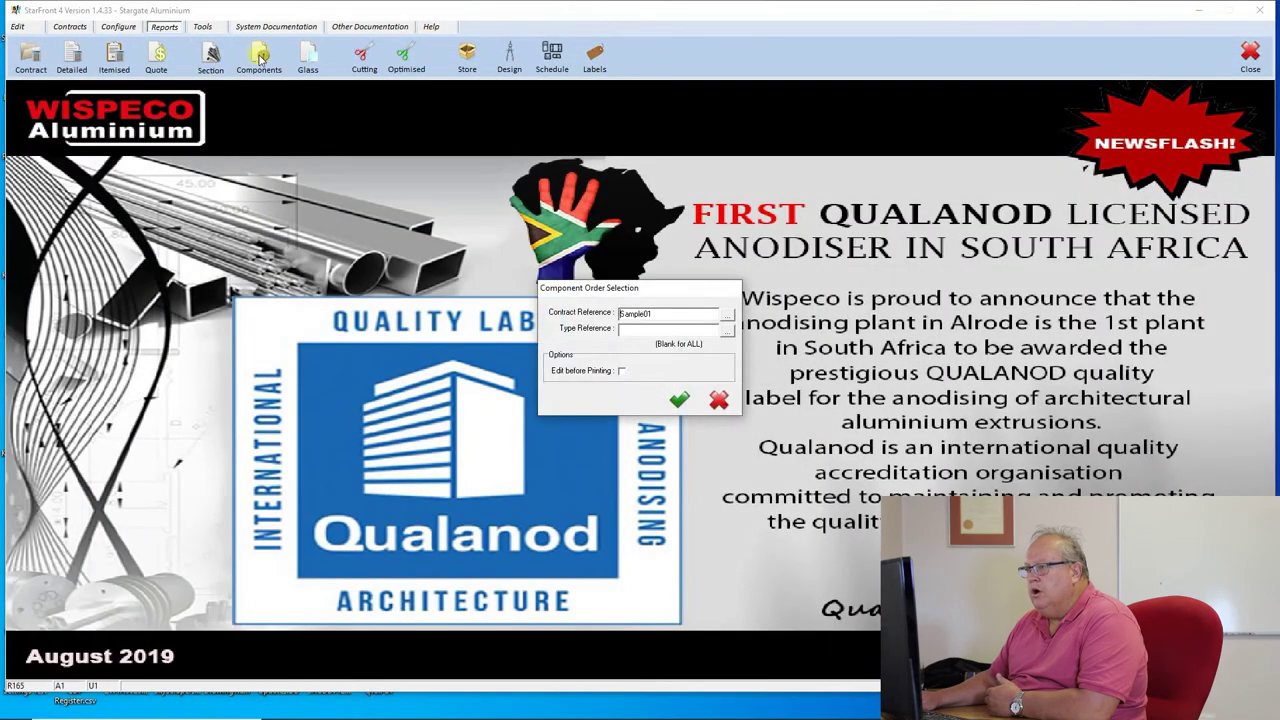
left_click(681, 400)
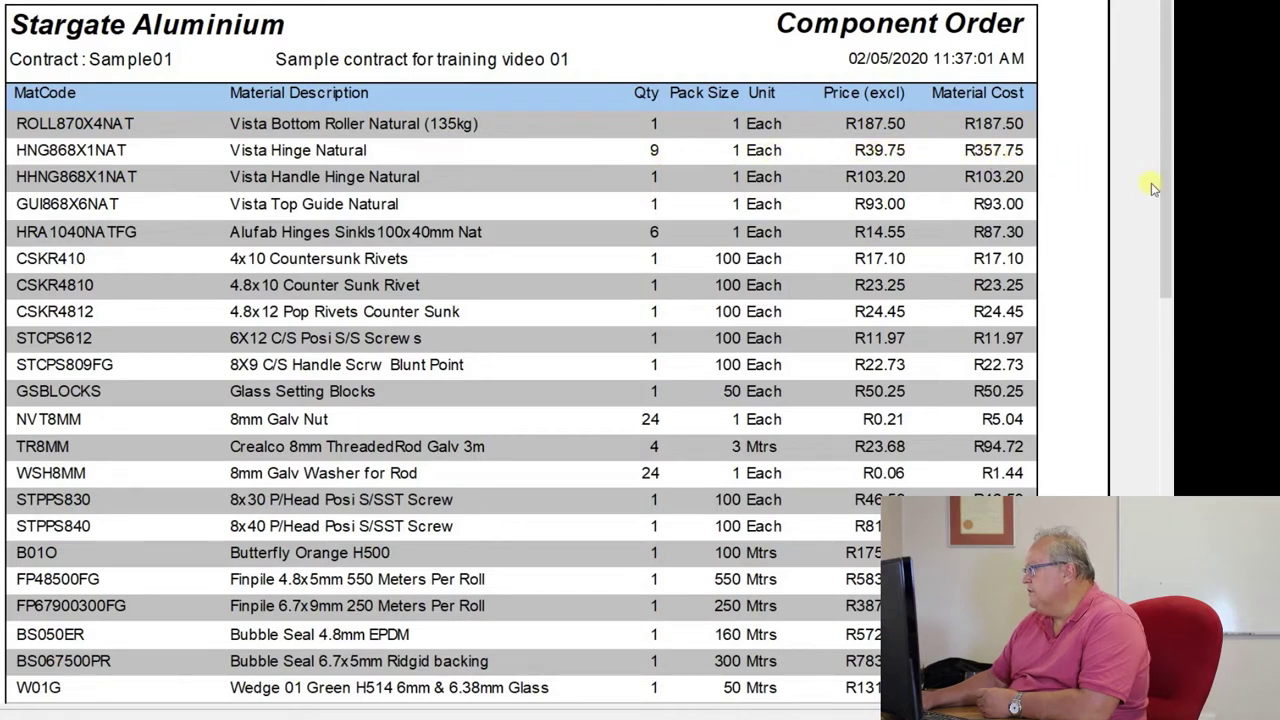
left_click_drag(1168, 183, 1155, 285)
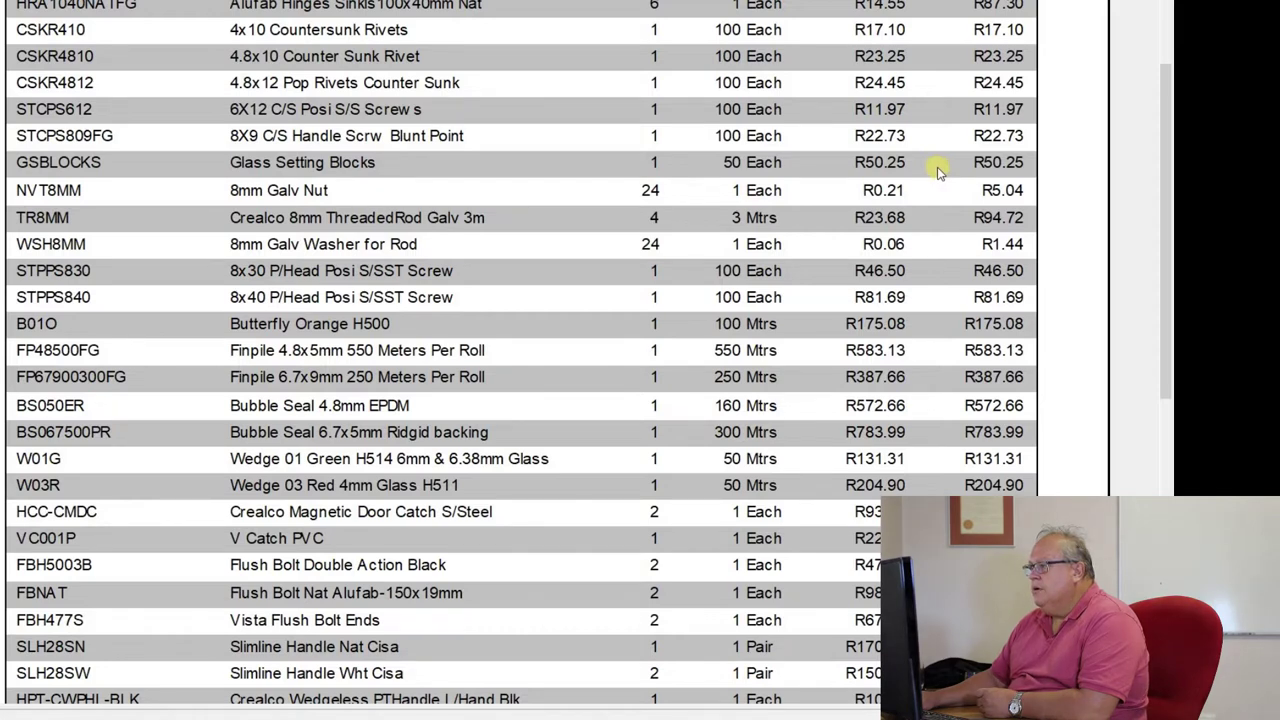
scroll(938, 172, "down", 3)
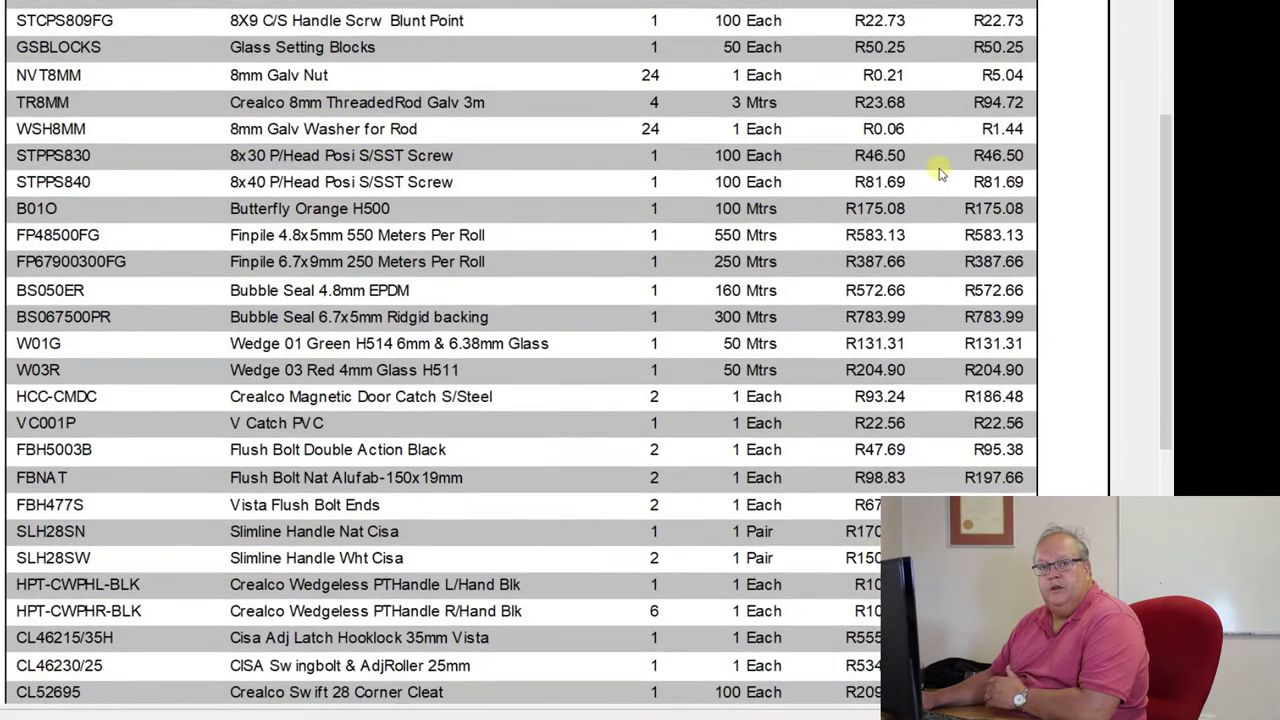
scroll(938, 172, "down", 4)
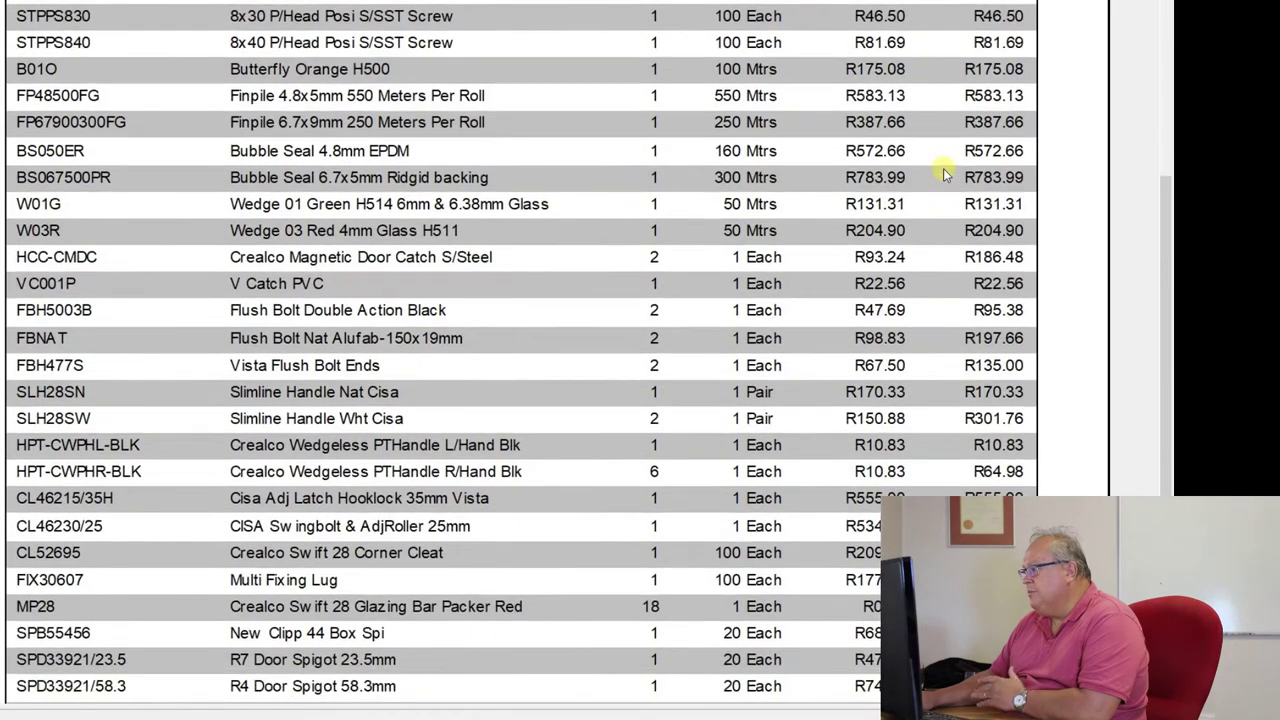
scroll(943, 175, "down", 5)
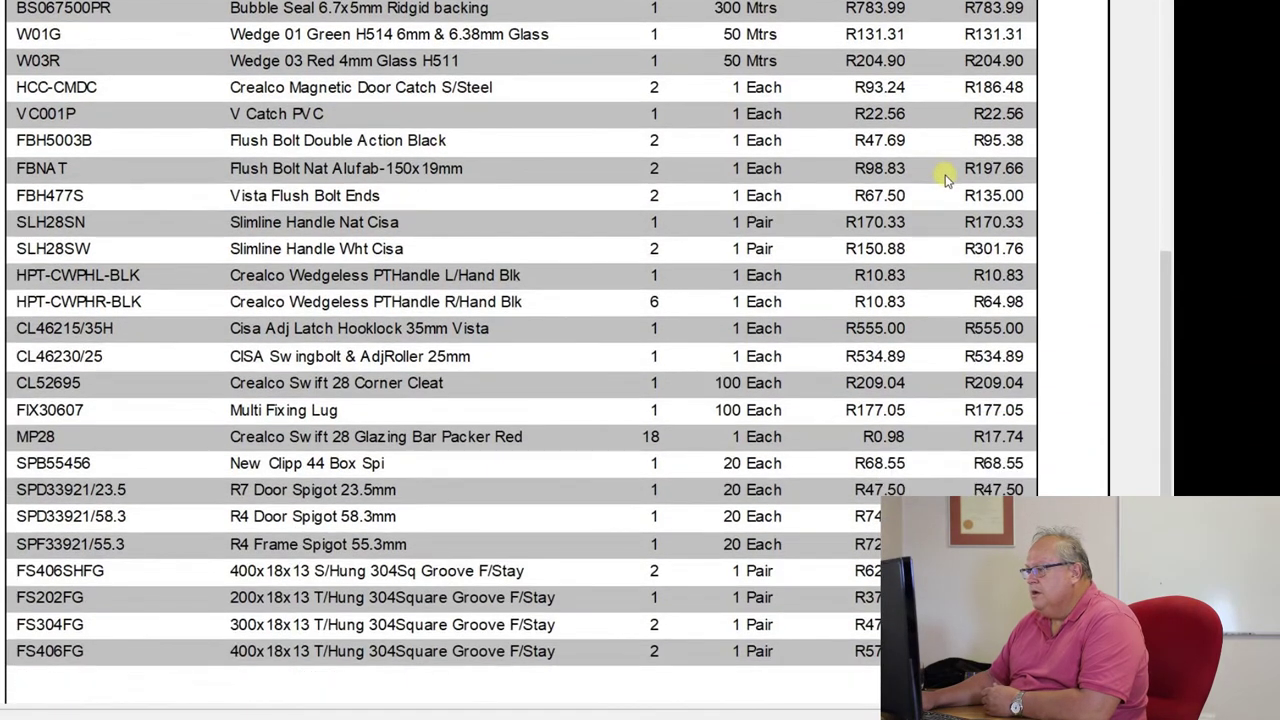
scroll(945, 177, "down", 1)
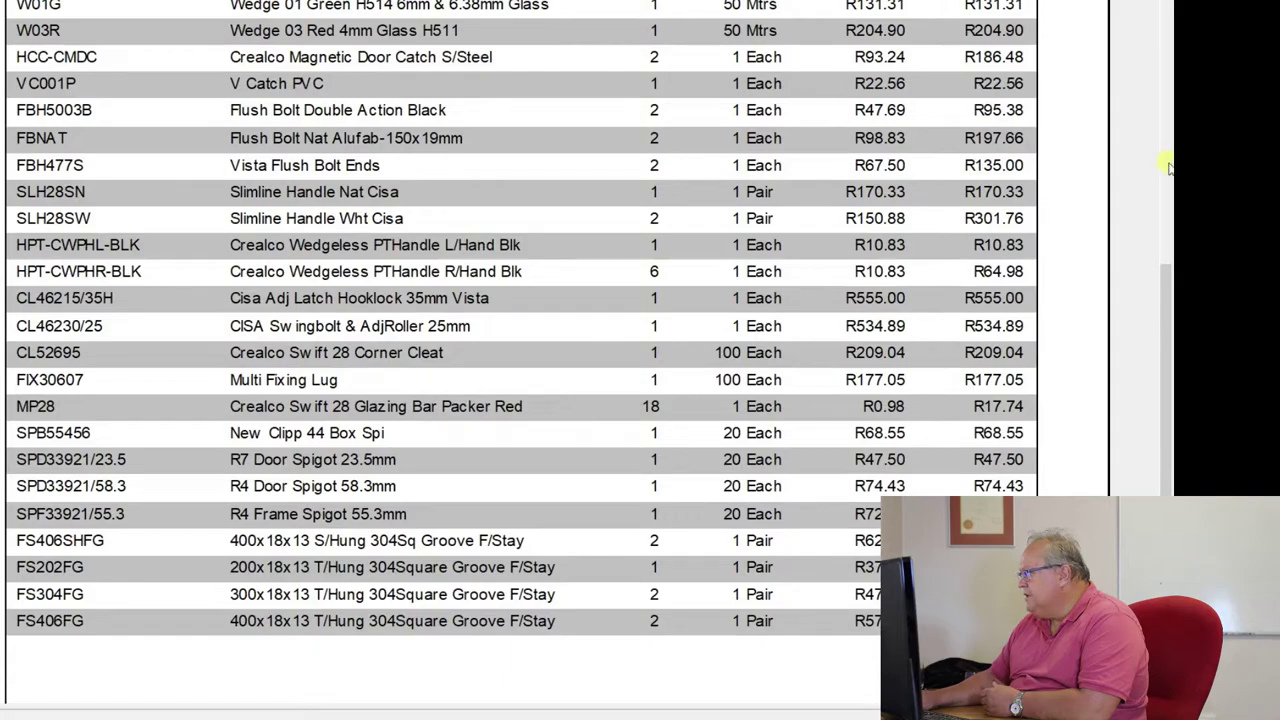
Review the component list again from its header to the last items, and close the Component Order preview.
left_click_drag(1166, 272, 1150, 15)
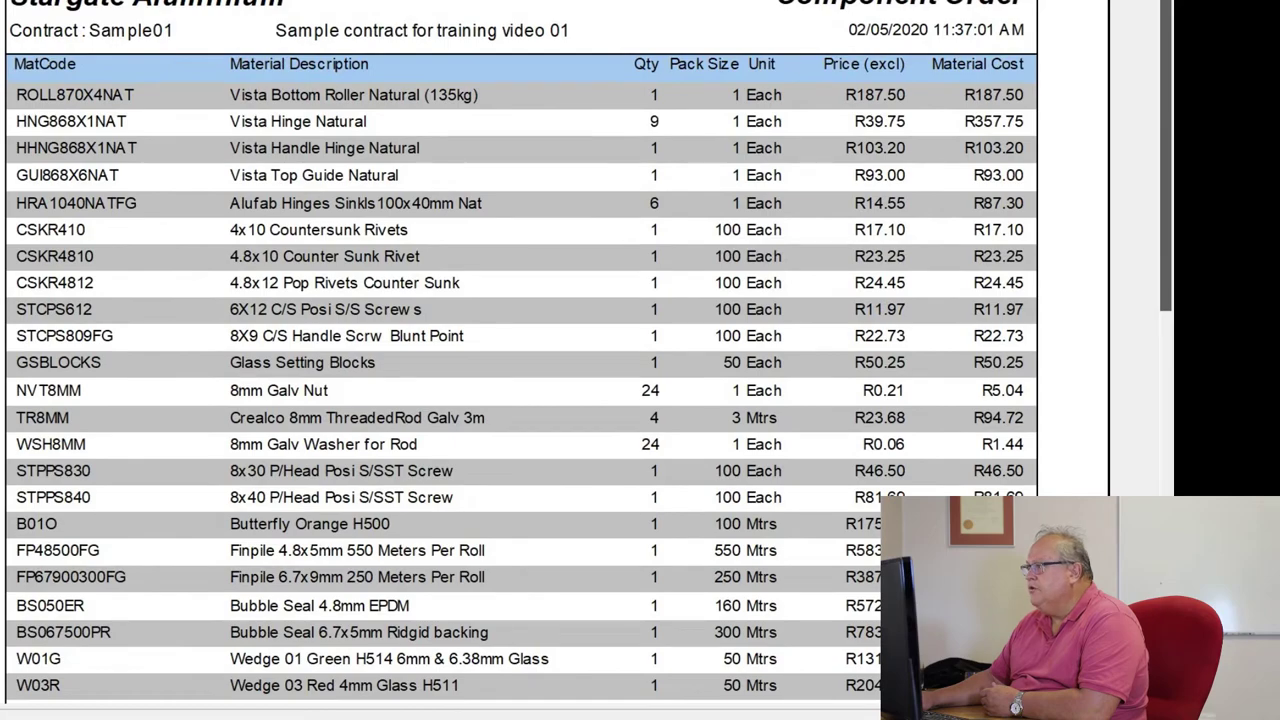
scroll(57, 258, "down", 10)
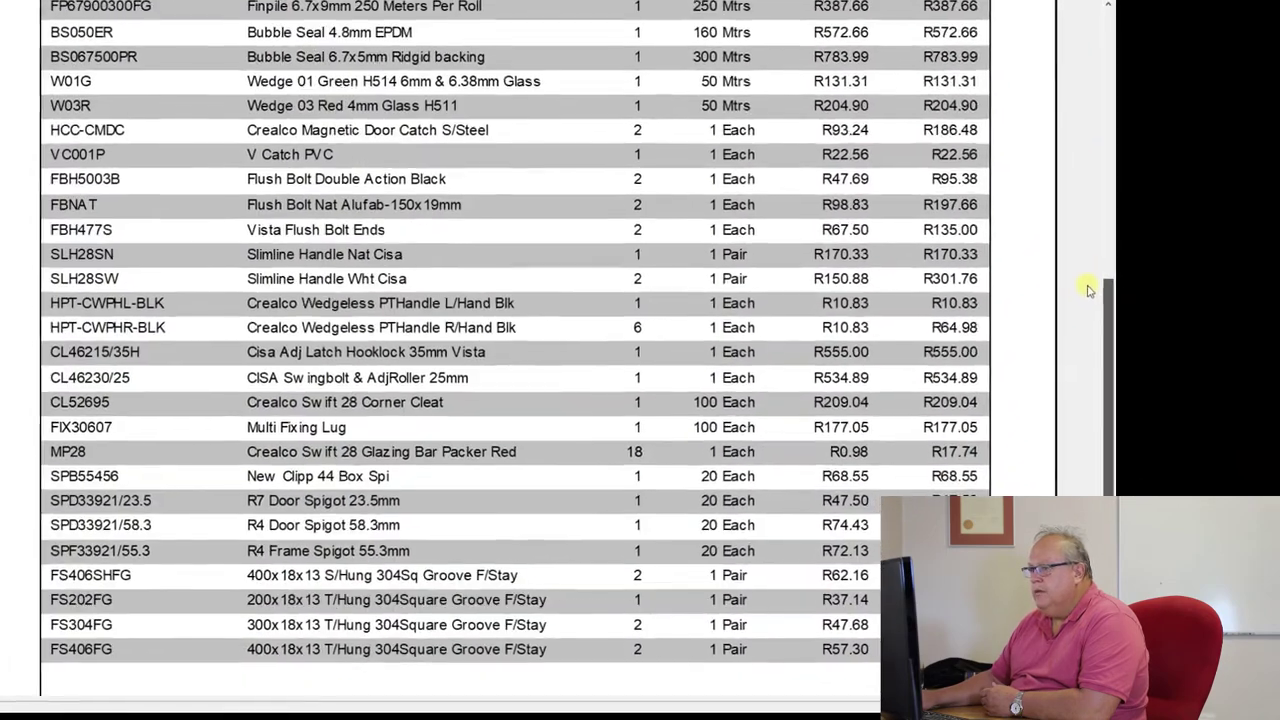
scroll(100, 295, "down", 3)
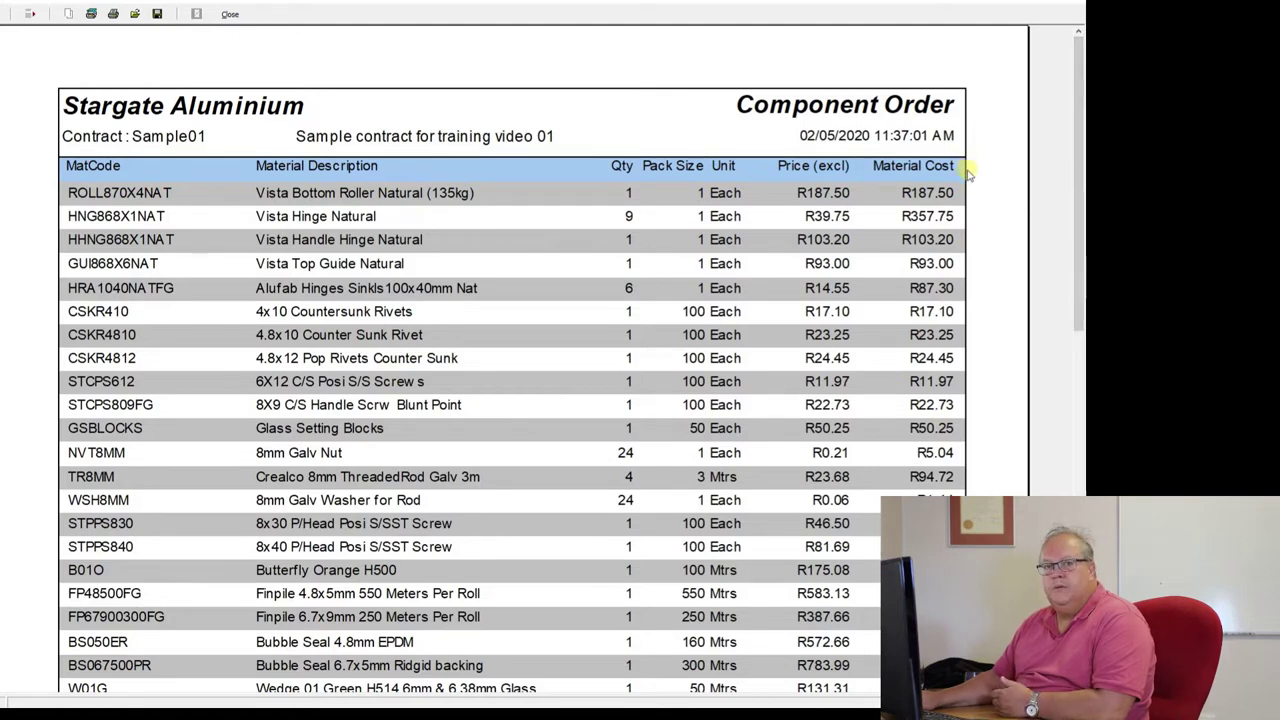
left_click(230, 15)
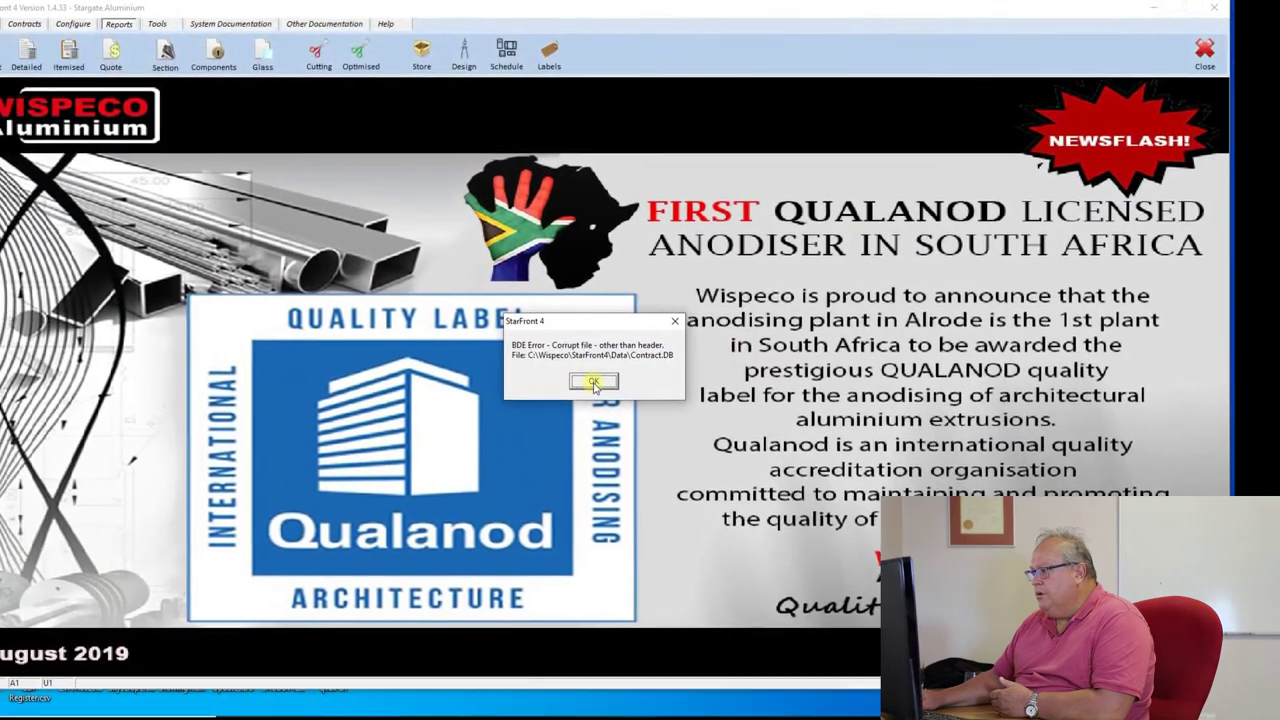
left_click(594, 383)
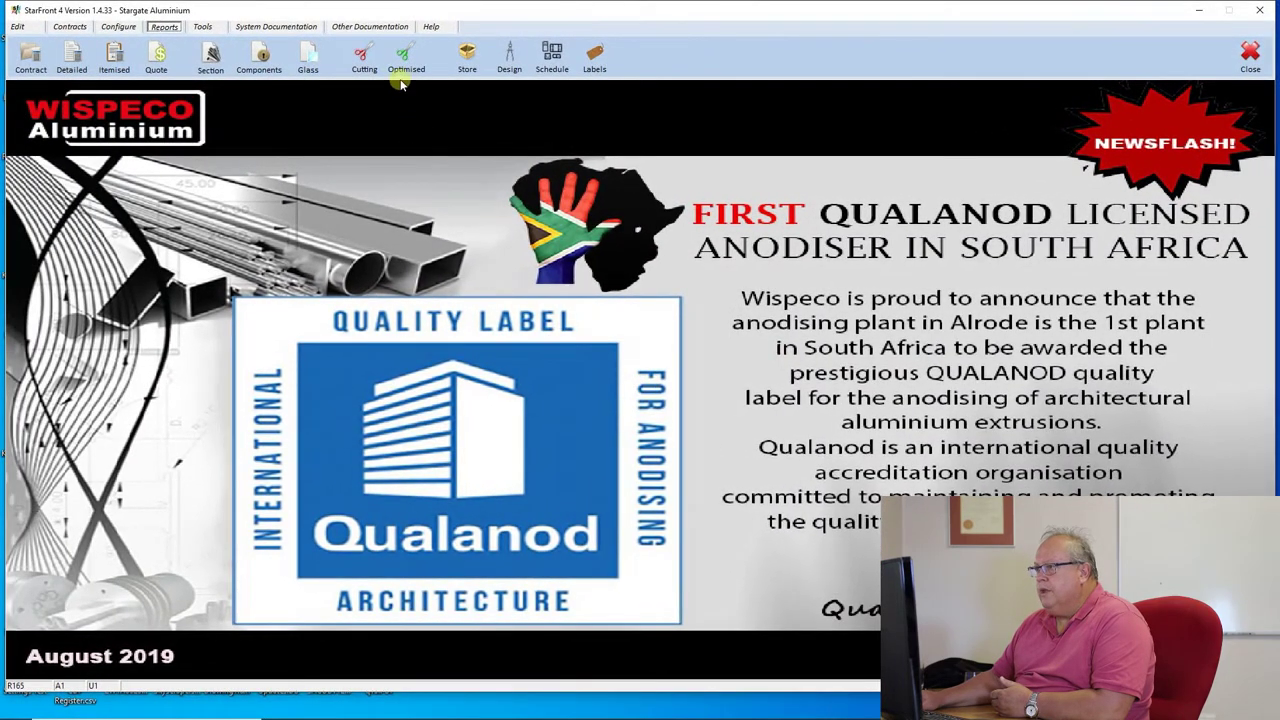
Generate the Glass Ordering Schedule for all types in contract Sample01 and examine the glass types, sizes and contract totals.
left_click(308, 52)
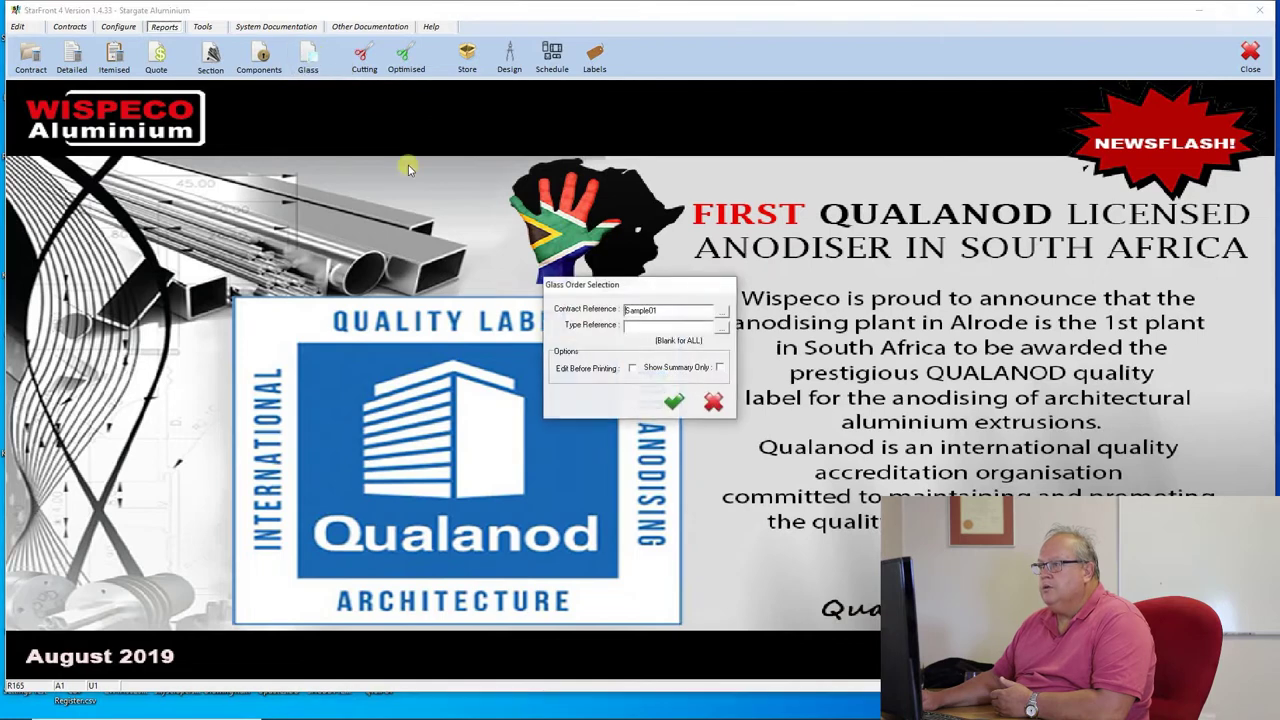
left_click(673, 401)
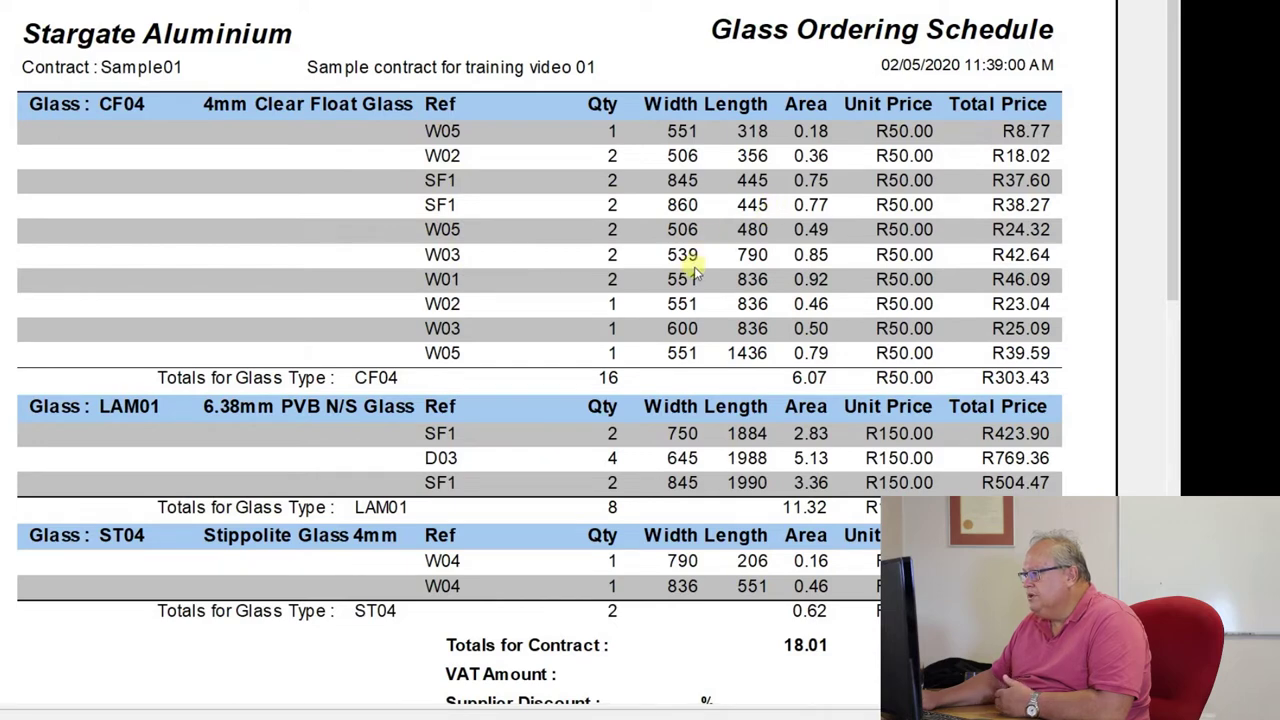
scroll(698, 272, "down", 1)
scroll(696, 268, "down", 1)
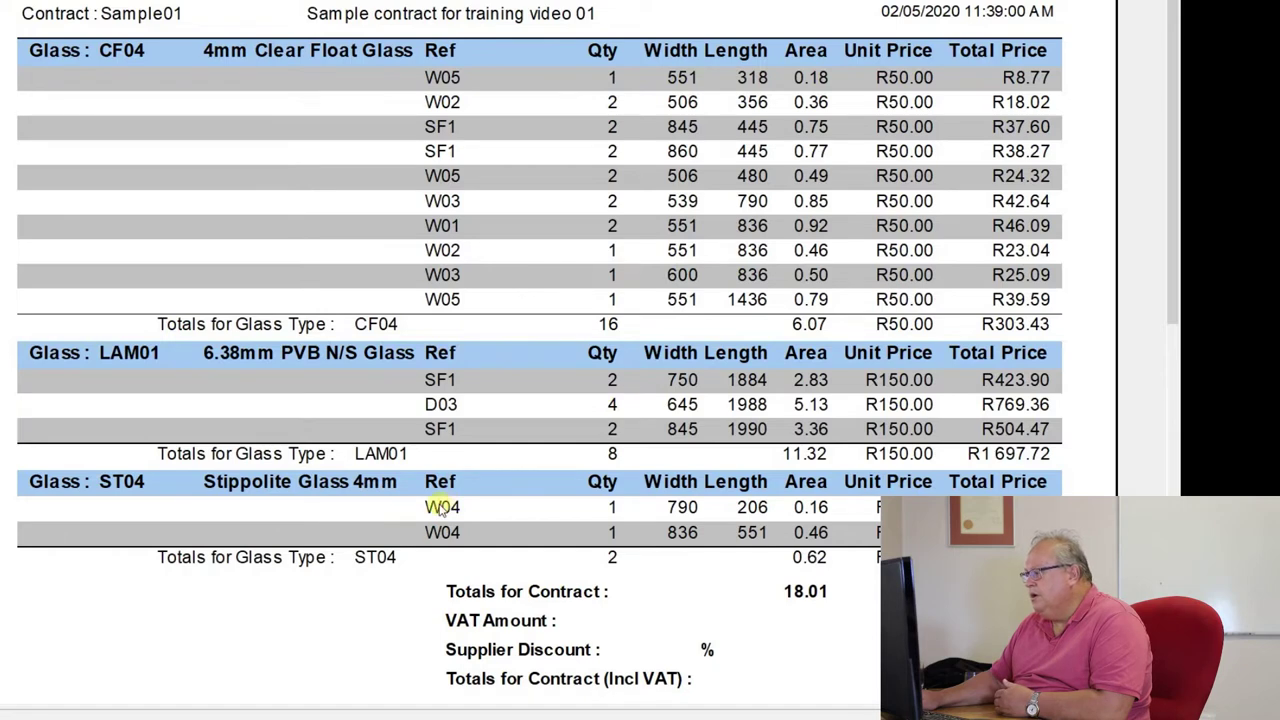
scroll(441, 507, "down", 4)
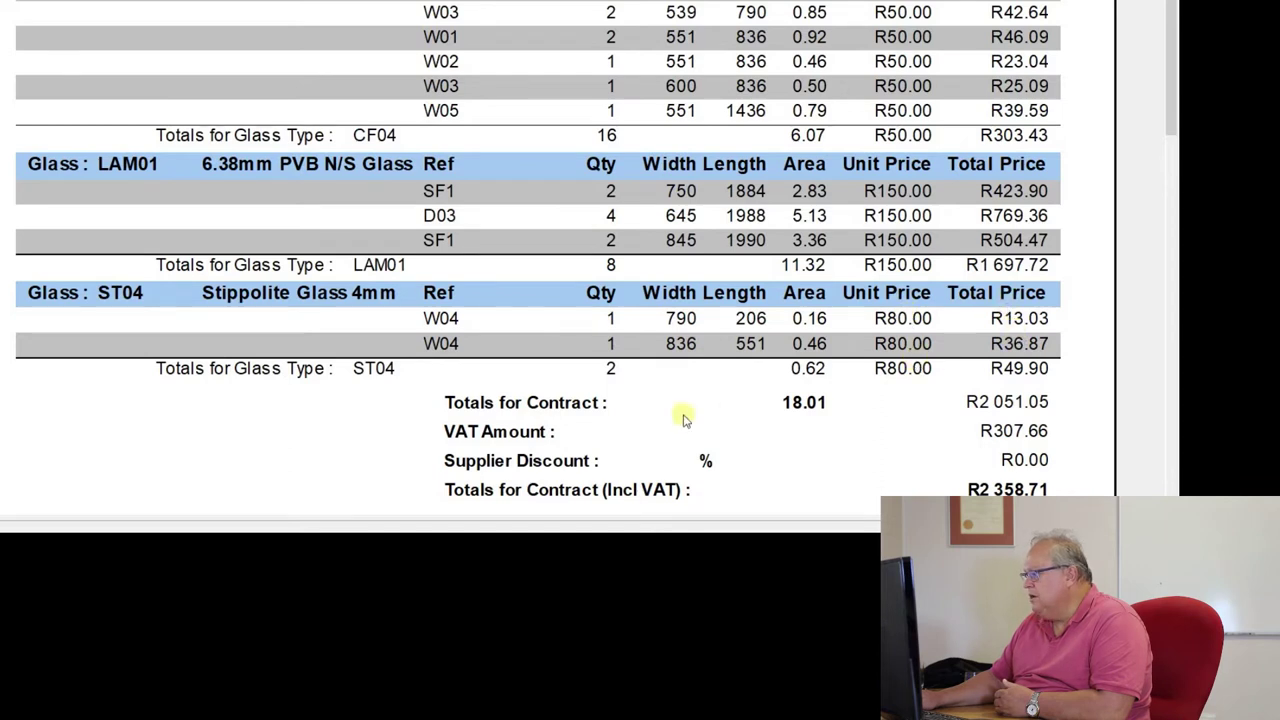
scroll(610, 372, "down", 2)
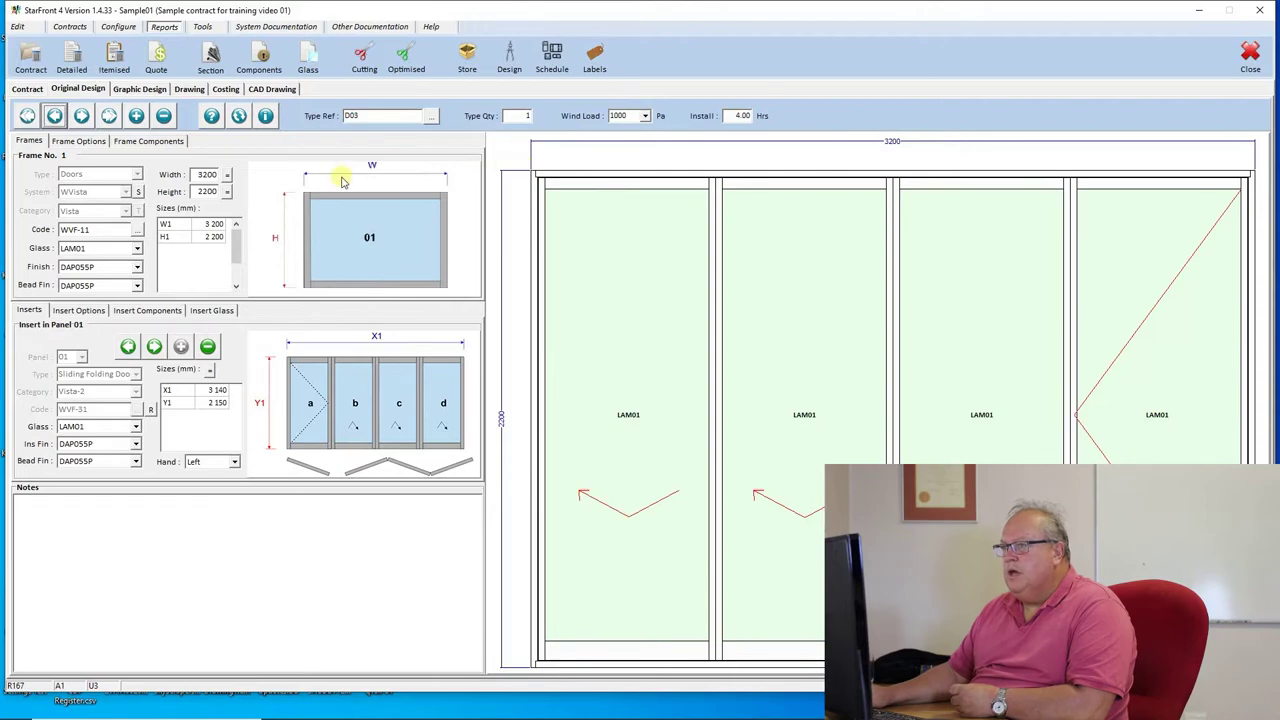
Generate the Contract Costing report for contract Sample01 and preview it as a whole page and at page width.
left_click(32, 55)
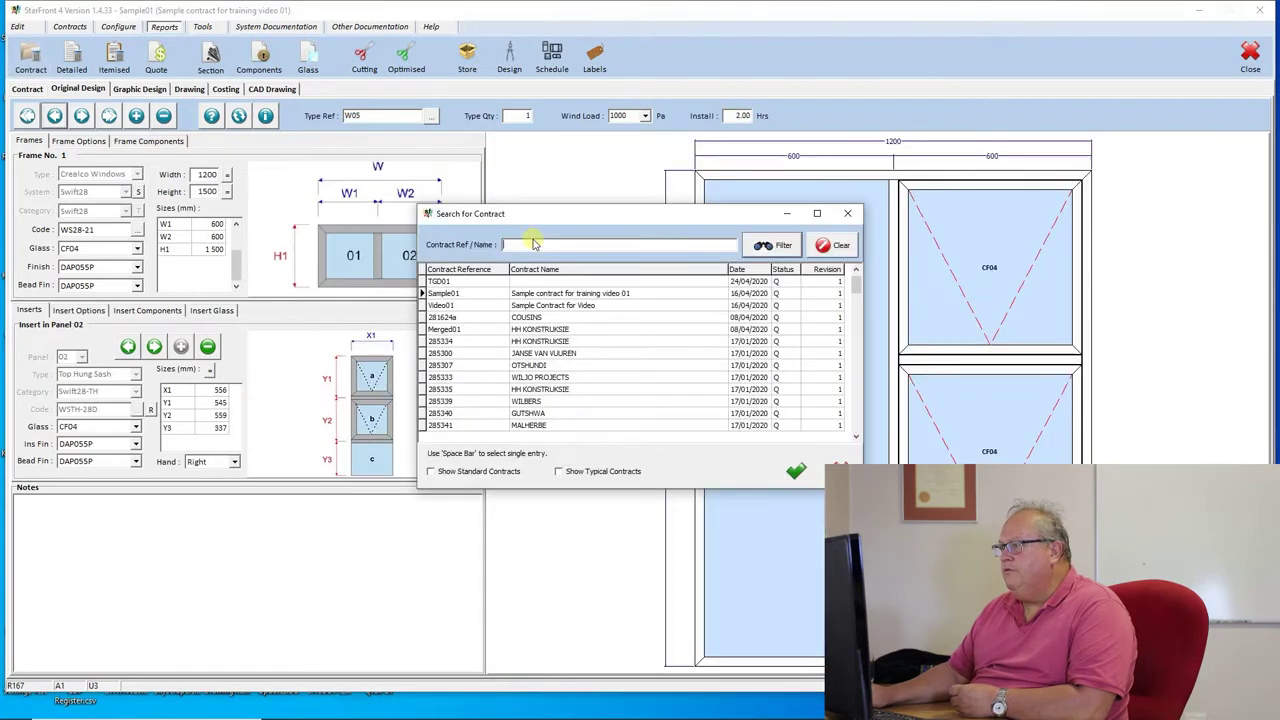
double_click(477, 295)
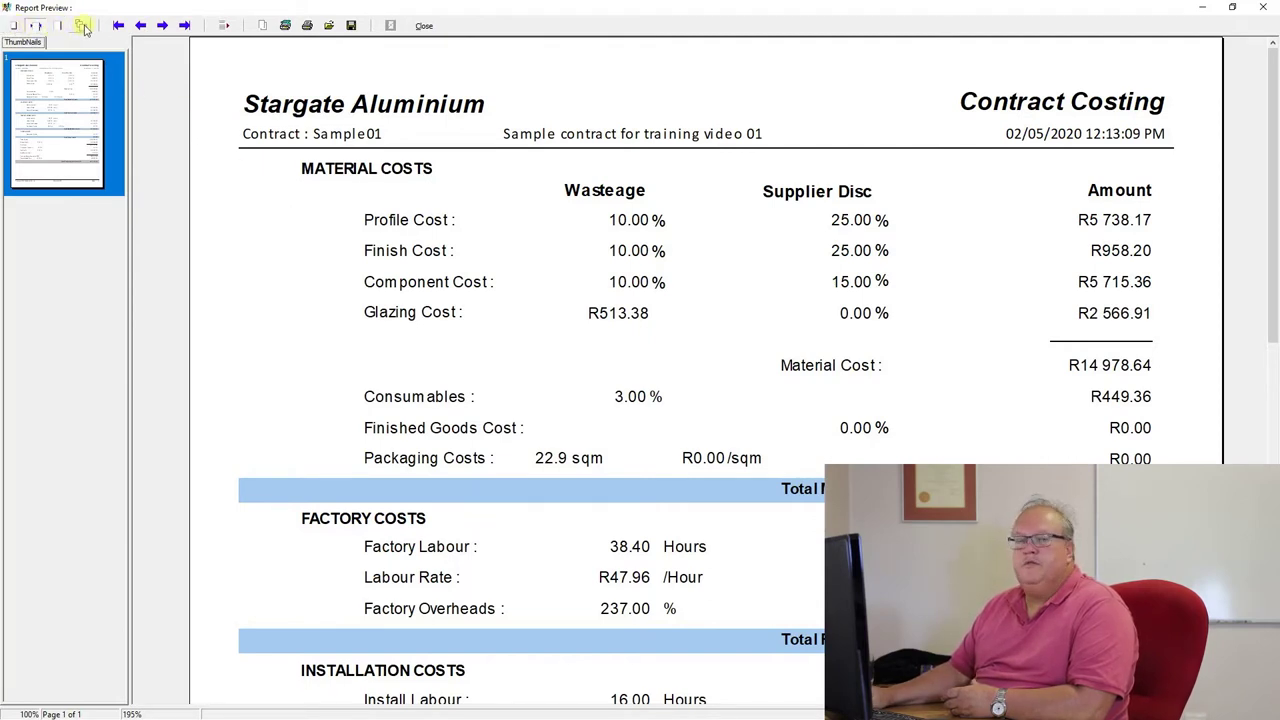
left_click(12, 26)
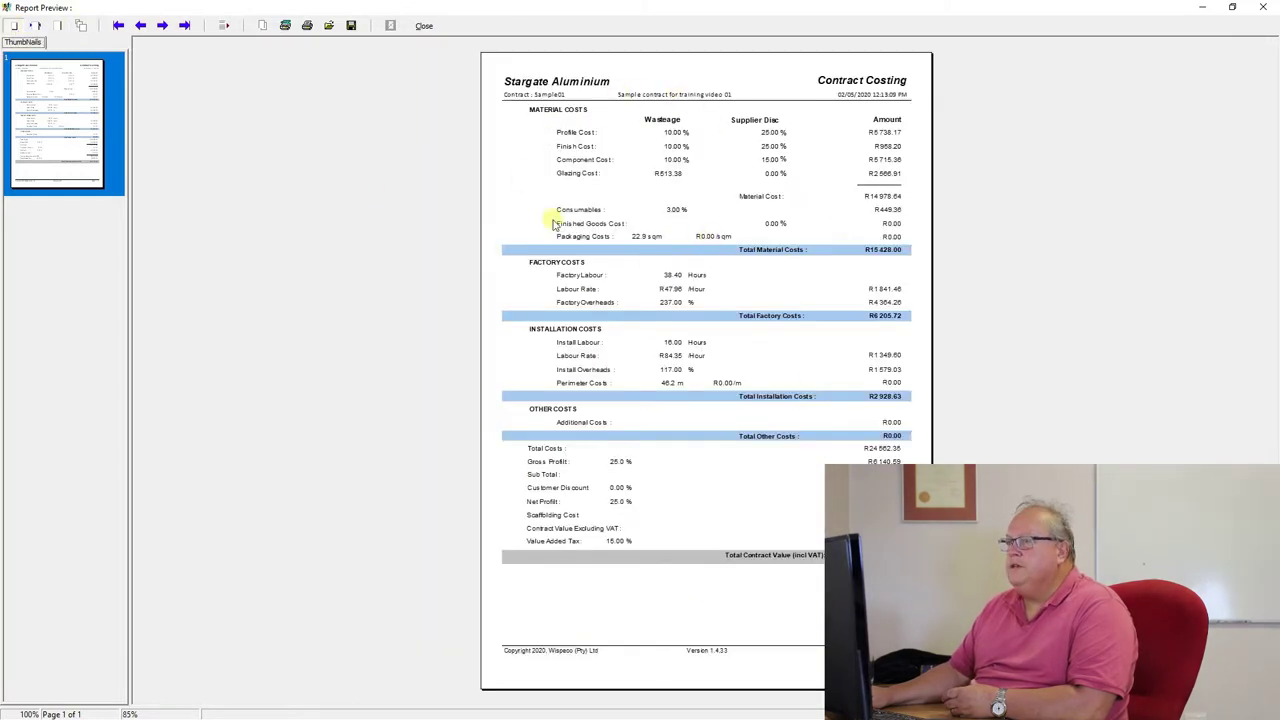
left_click(38, 27)
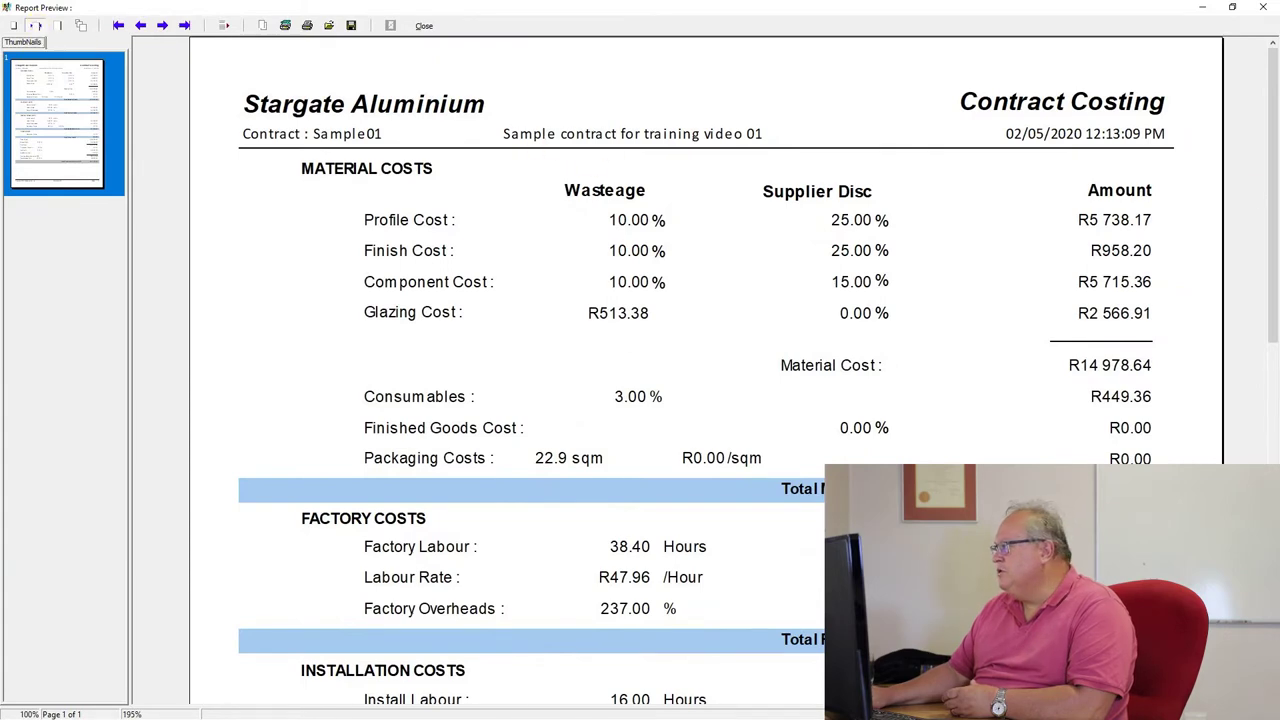
mouse_move(1272, 135)
left_mouse_down()
mouse_move(1272, 440)
mouse_move(1270, 135)
left_mouse_up()
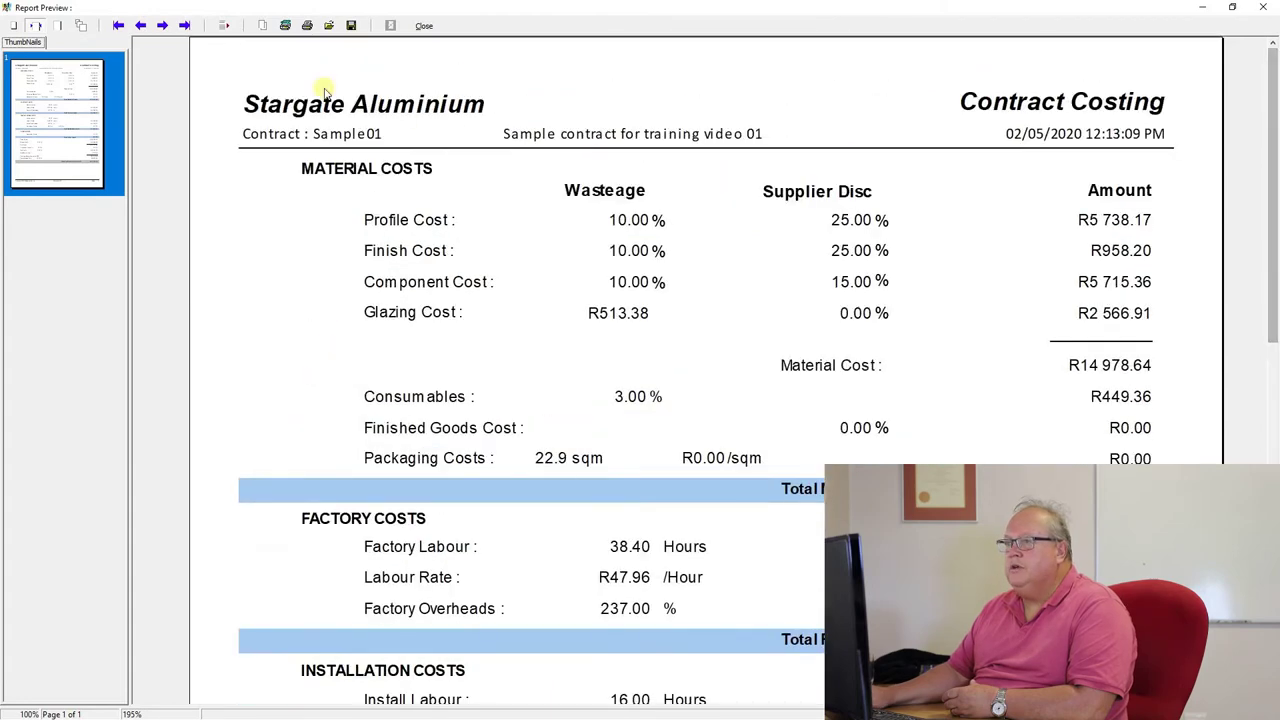
Compare the costing report preview at 100% and page width, and set the display zoom to 70%.
left_click(61, 27)
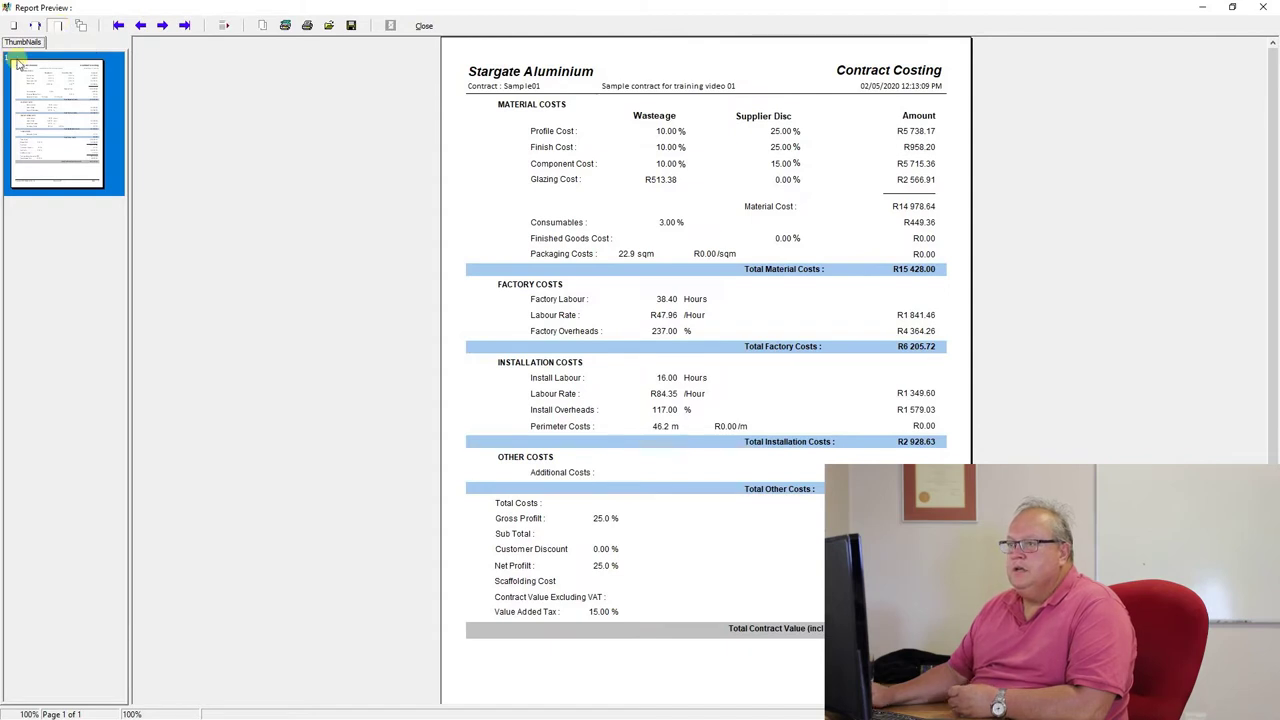
left_click(37, 26)
left_click(55, 27)
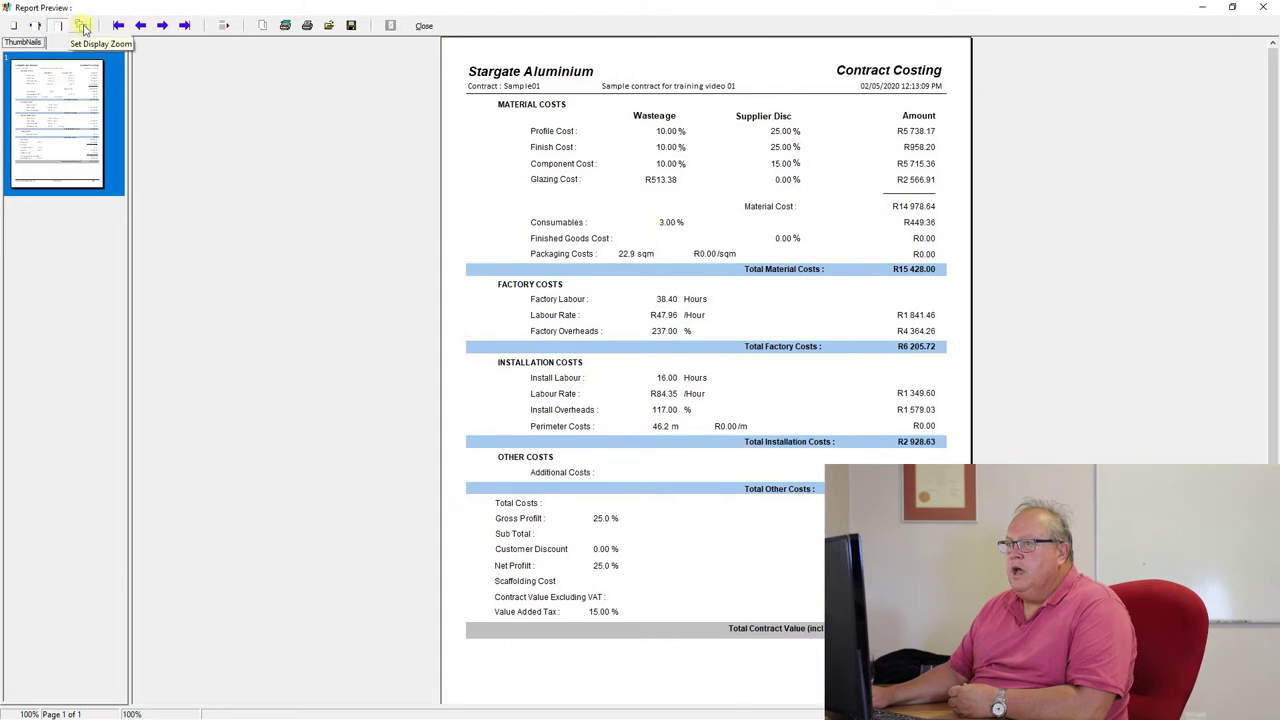
left_click(84, 30)
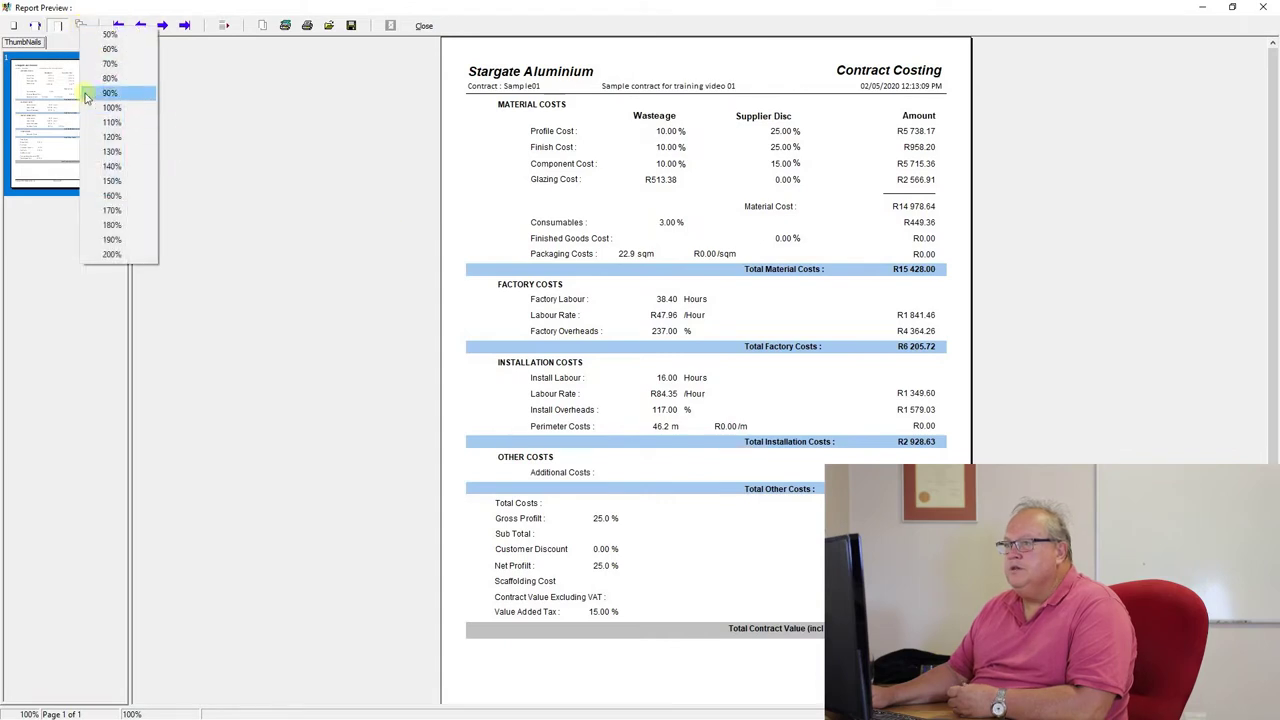
left_click(110, 64)
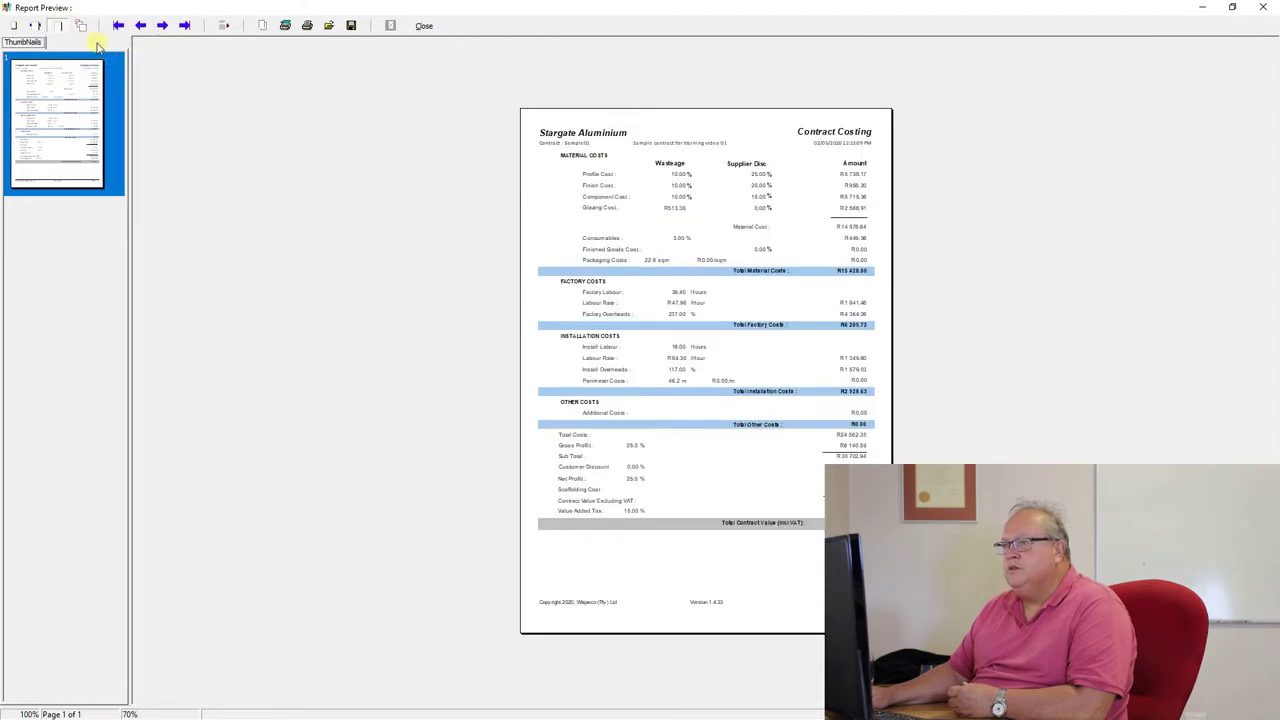
Set the costing report preview's display zoom to 150% and go to page 1 by its page number.
left_click(84, 30)
left_click(117, 181)
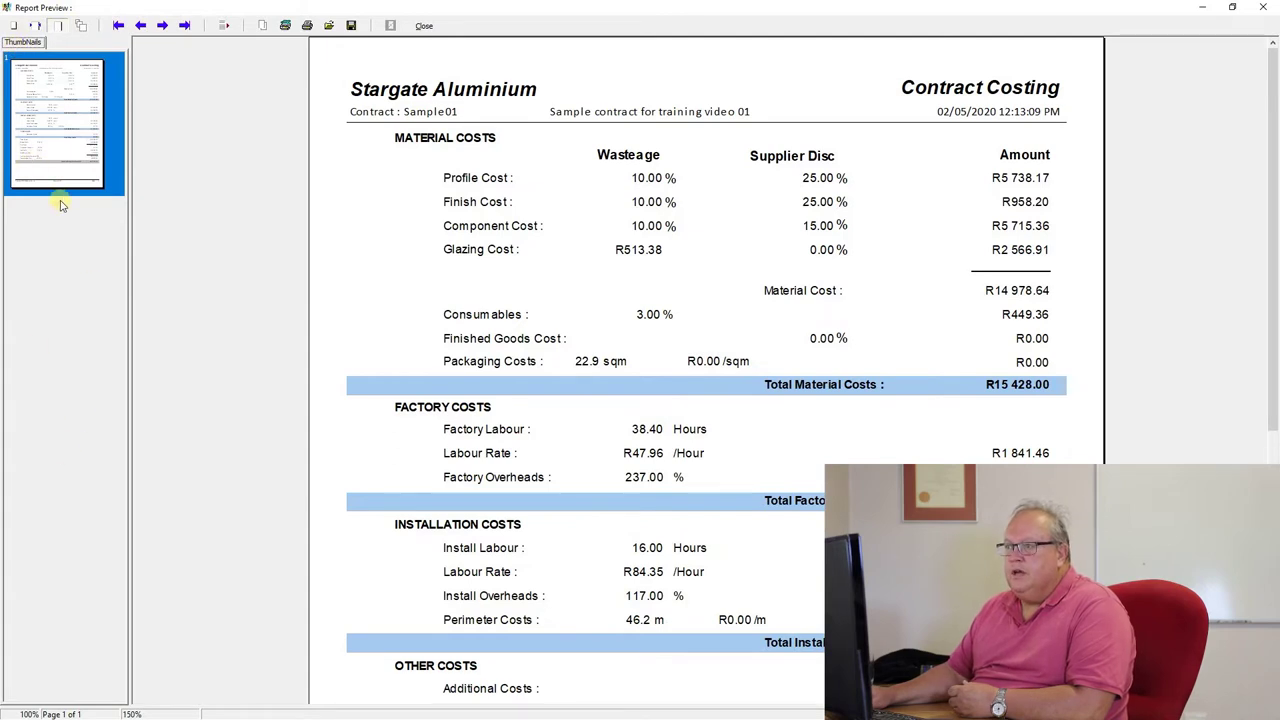
left_click(63, 236)
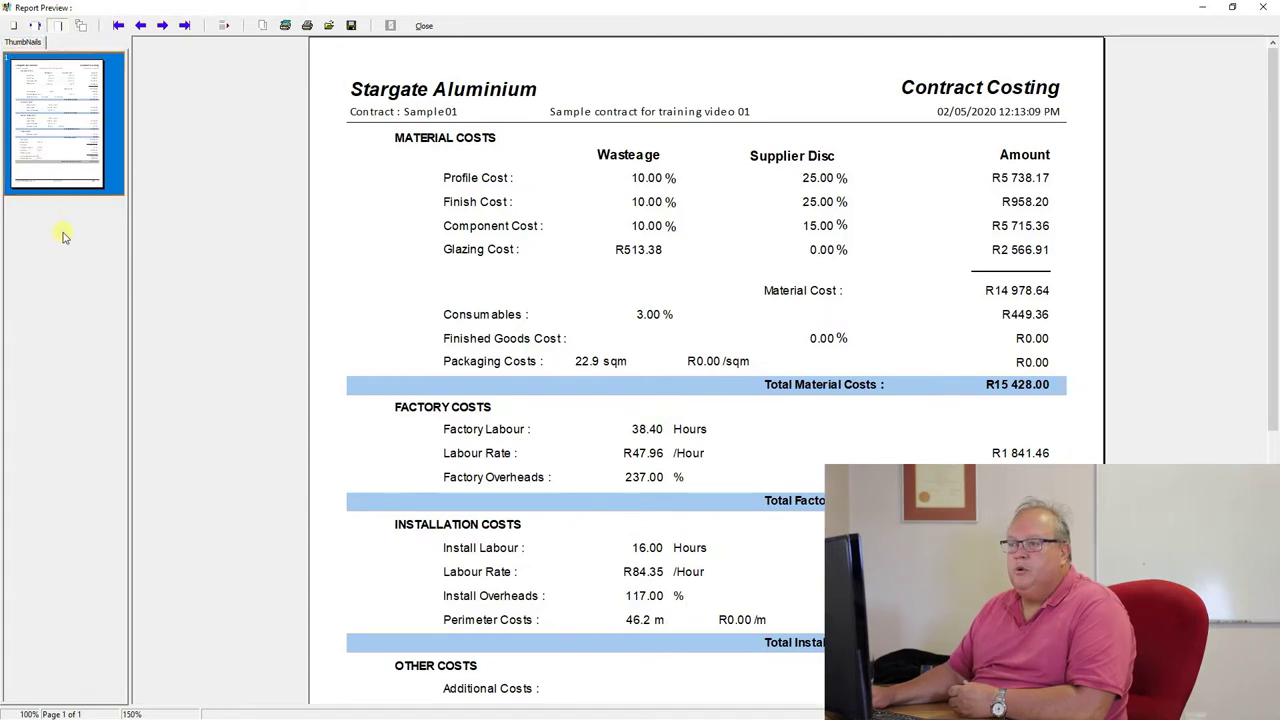
left_click(226, 27)
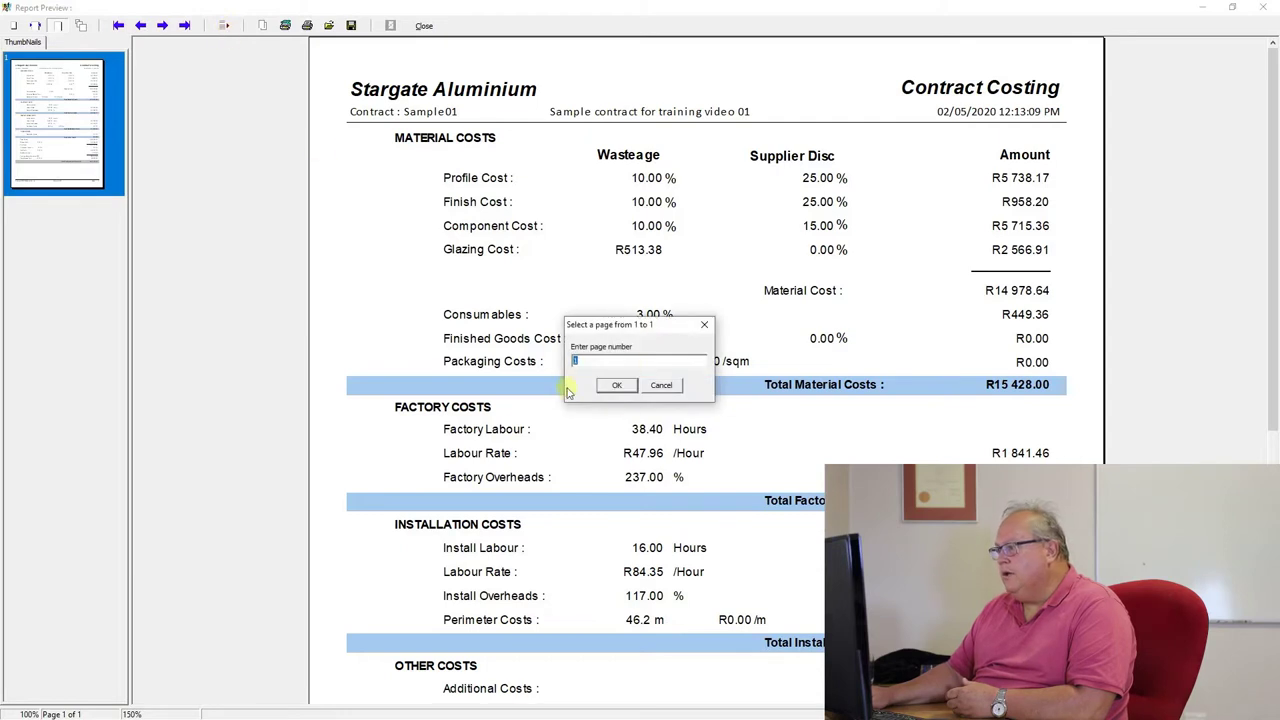
left_click(615, 387)
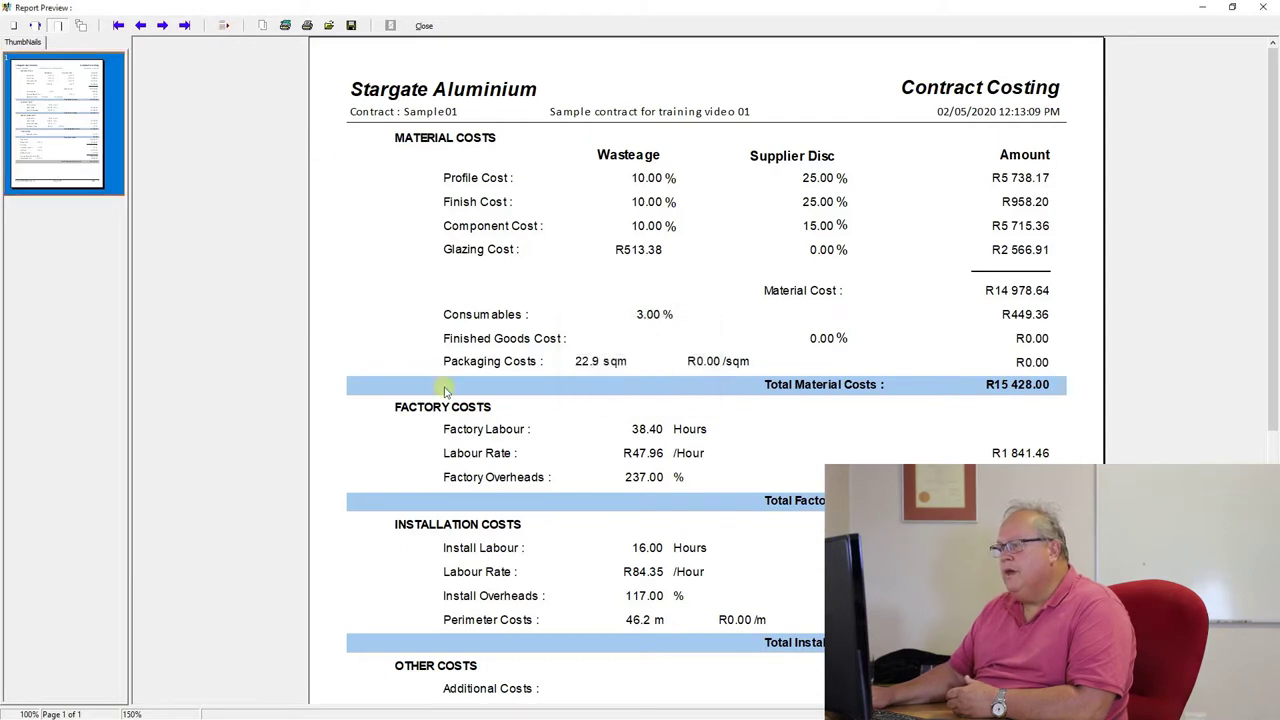
Print one copy of the Contract Costing report on the Brother MFC-J6510DW Printer.
left_click(260, 26)
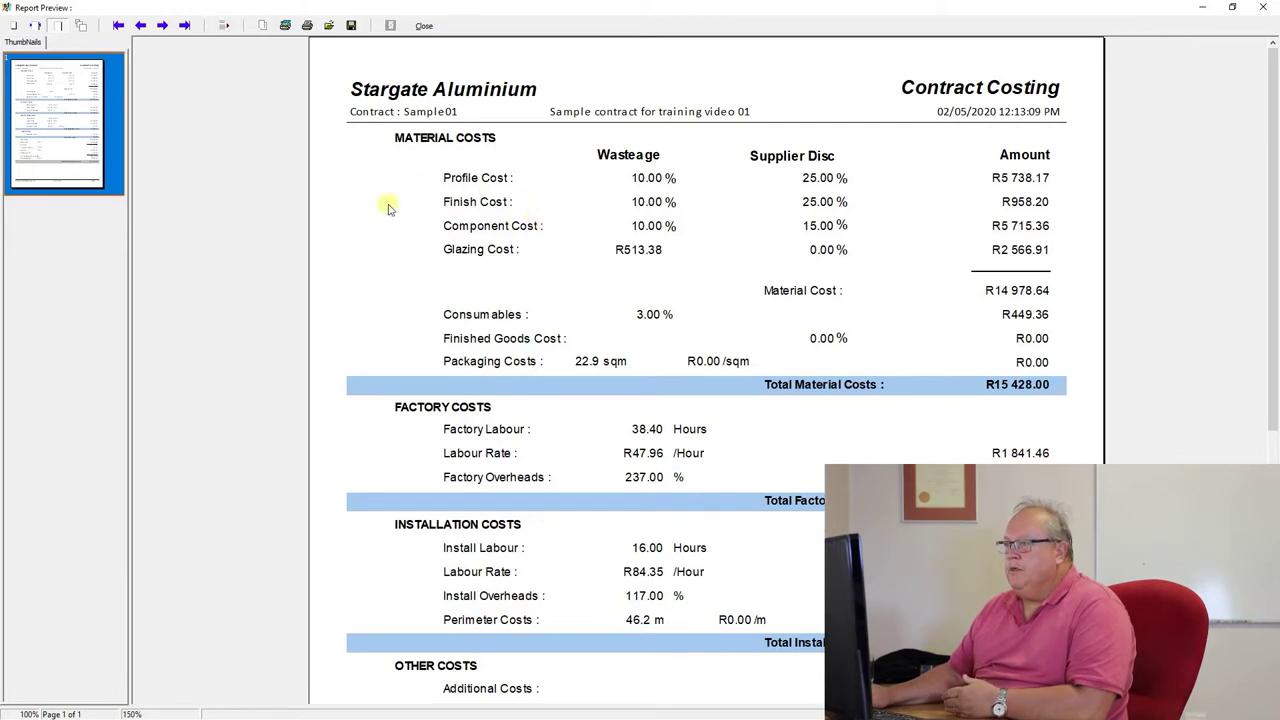
left_click(287, 25)
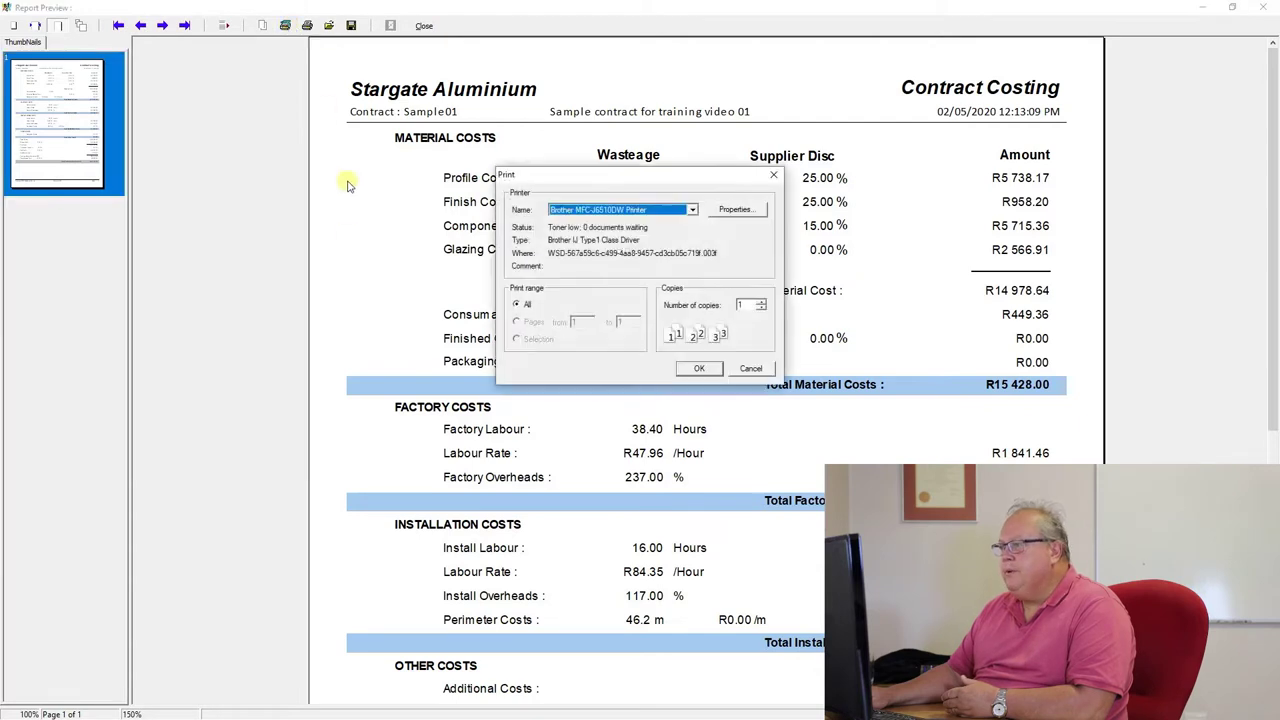
left_click(692, 211)
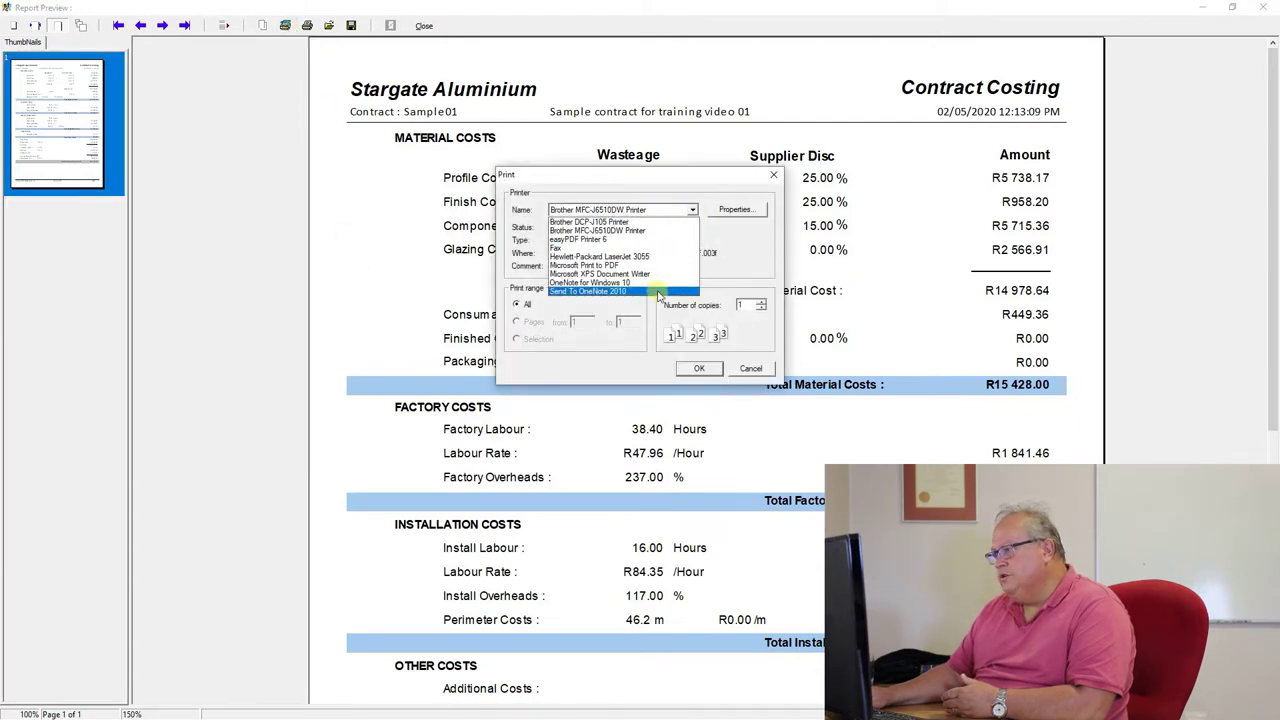
left_click(640, 231)
left_click(692, 369)
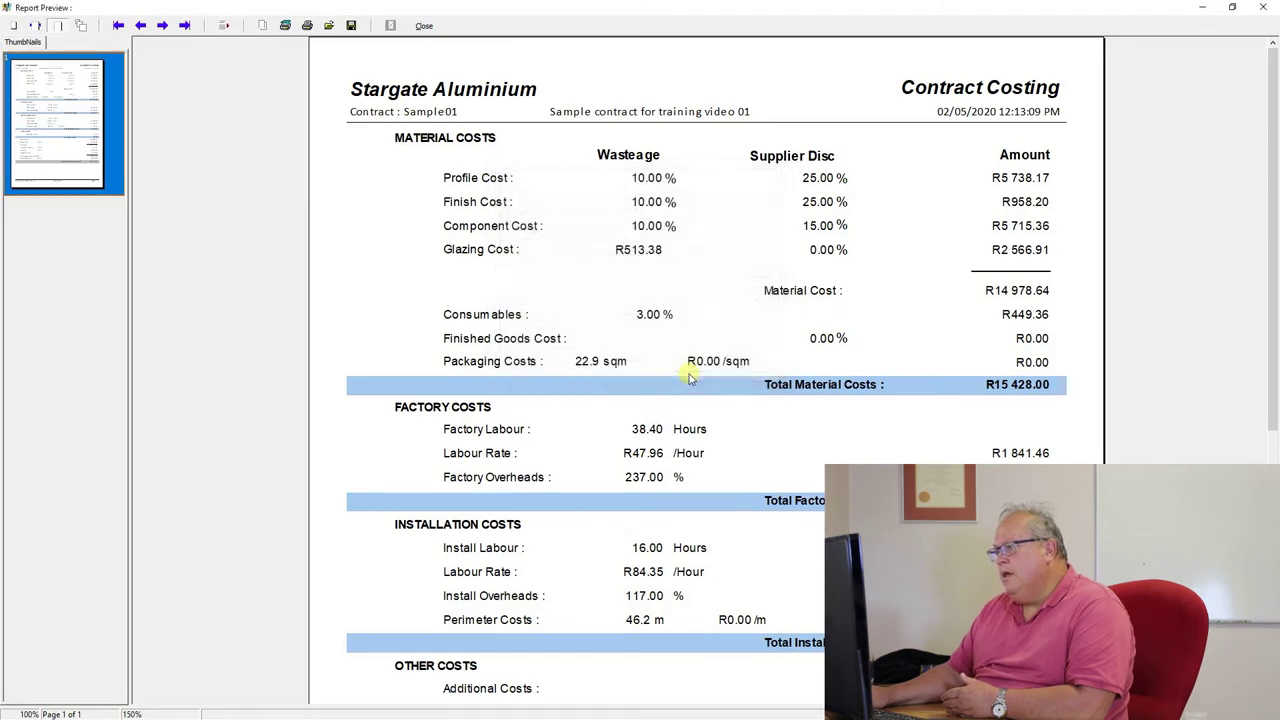
Print all pages of the Contract Costing report to easyPDF Printer 6.
left_click(284, 25)
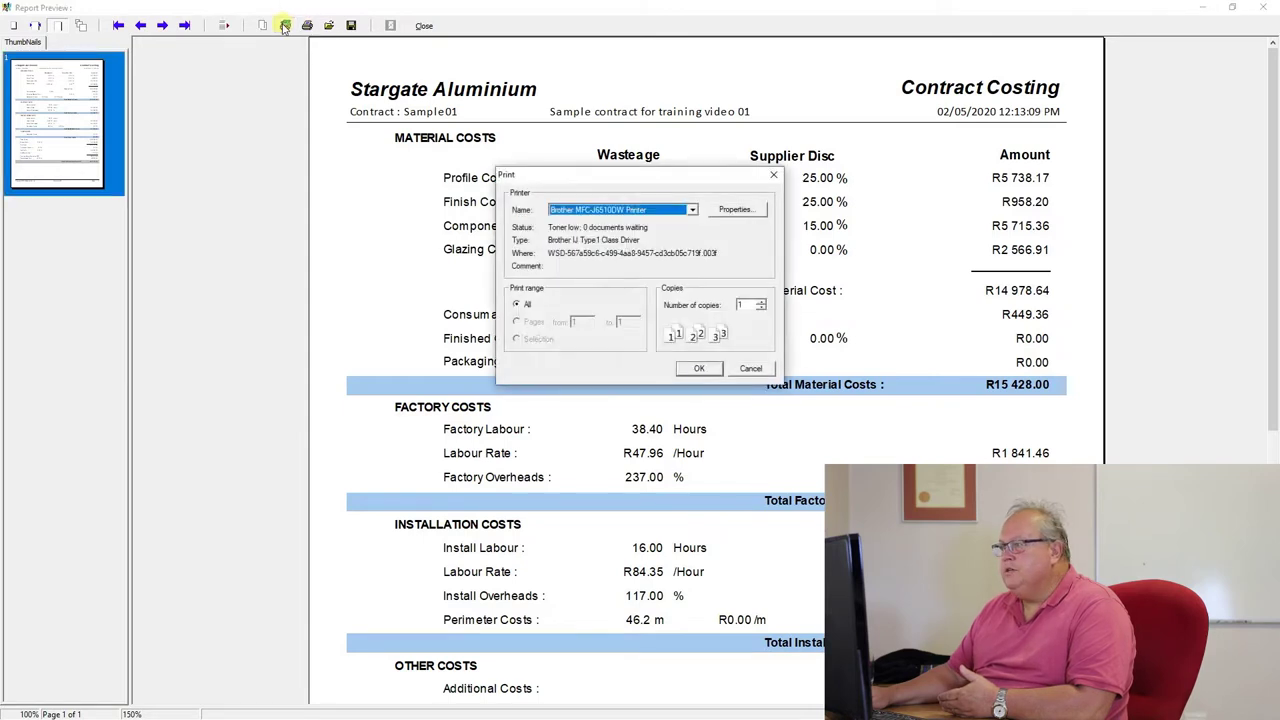
left_click(680, 211)
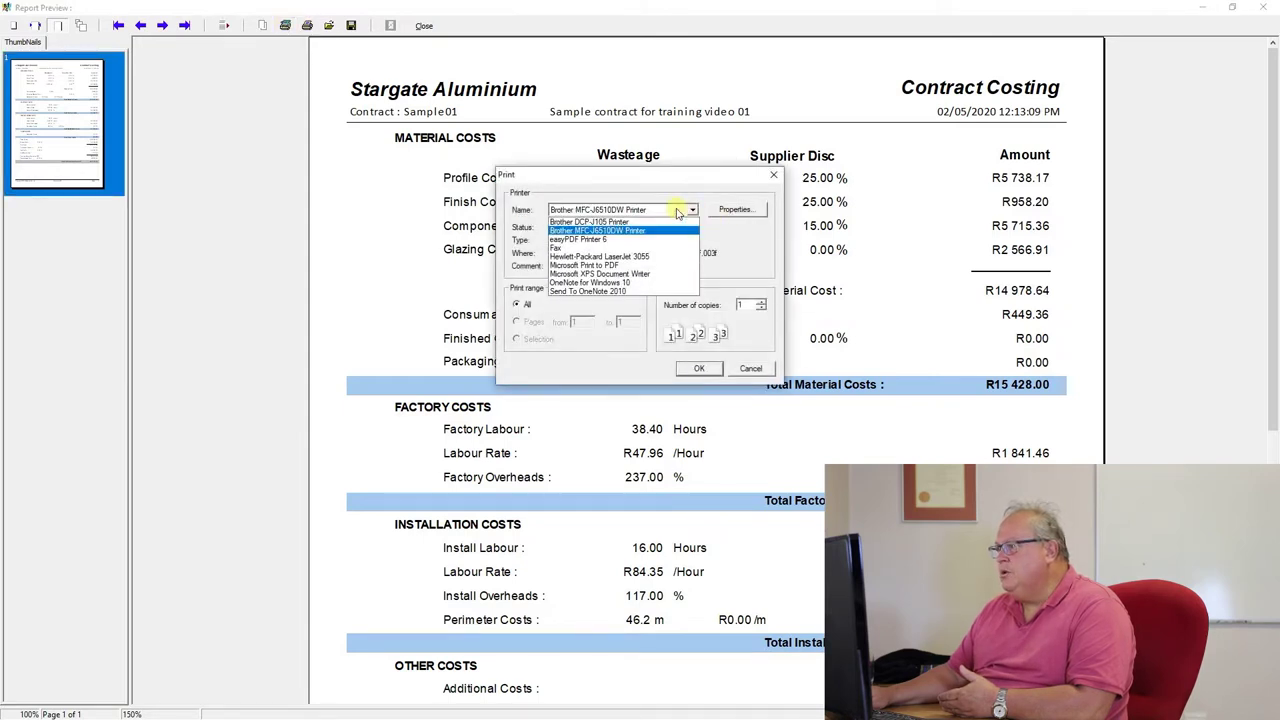
left_click(574, 240)
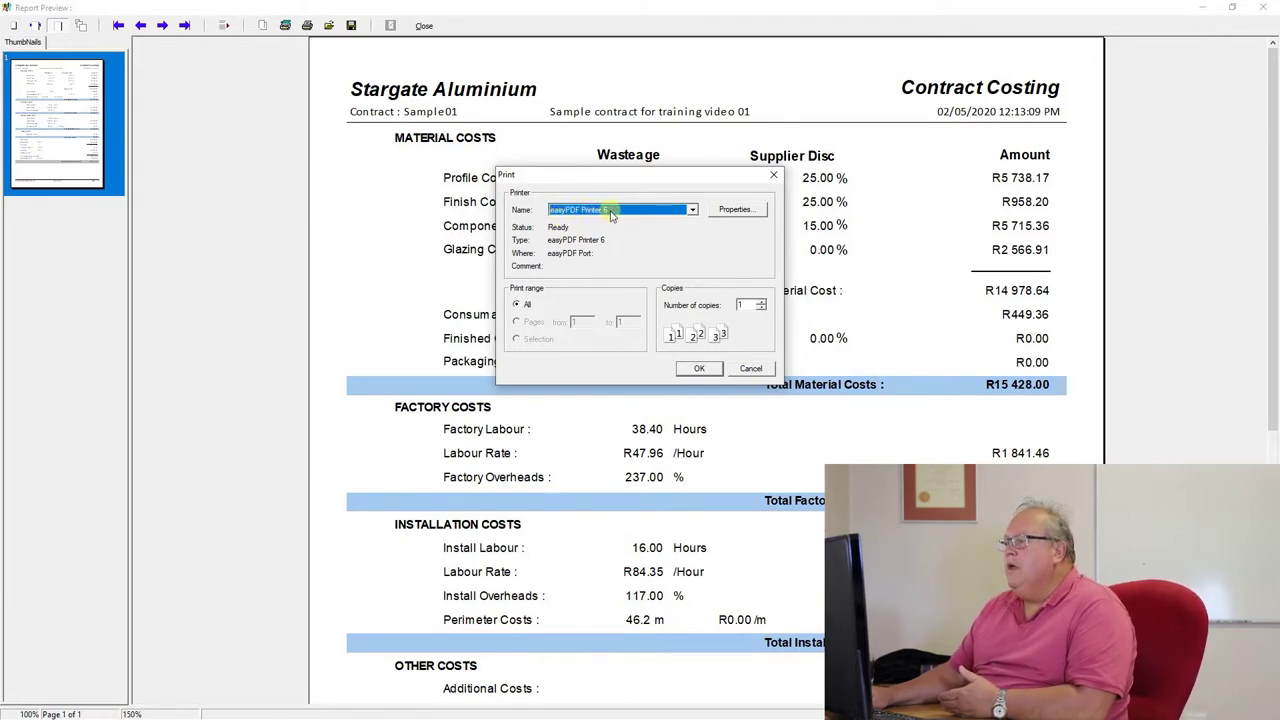
left_click(700, 369)
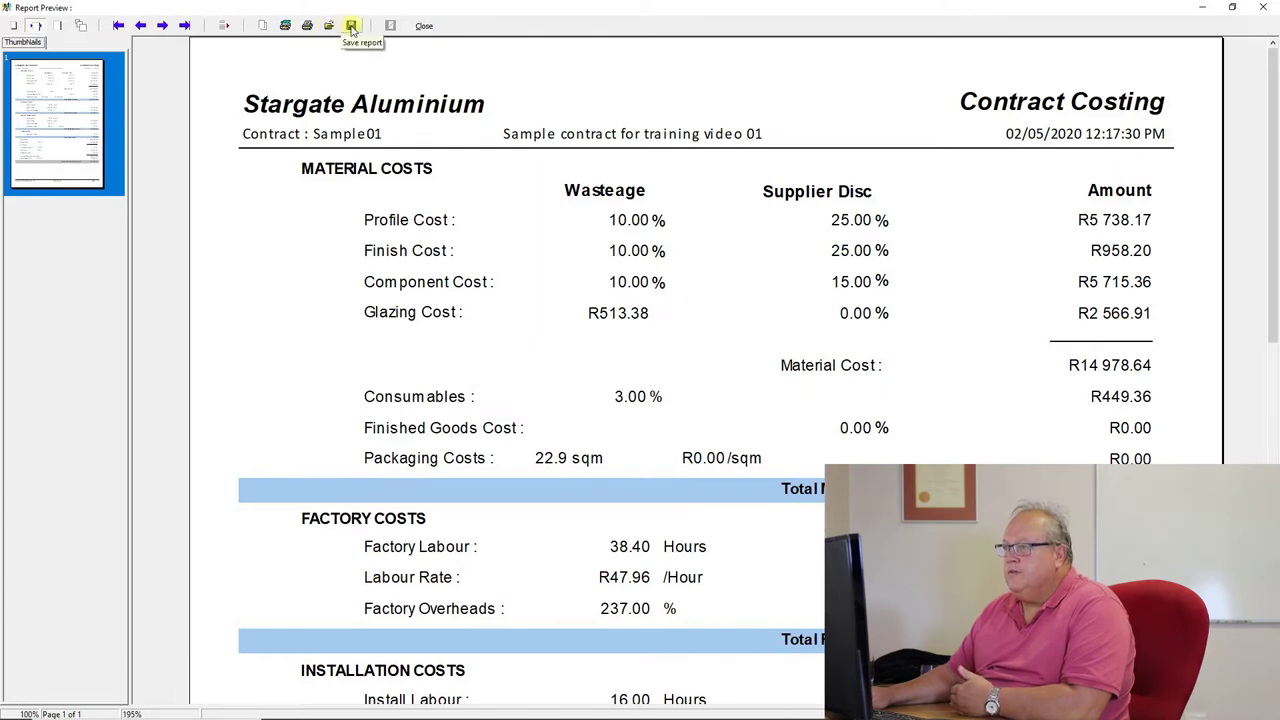
Save the Contract Costing report to the Desktop as a Comma Separated (*.CSV) file named Test1.
left_click(351, 27)
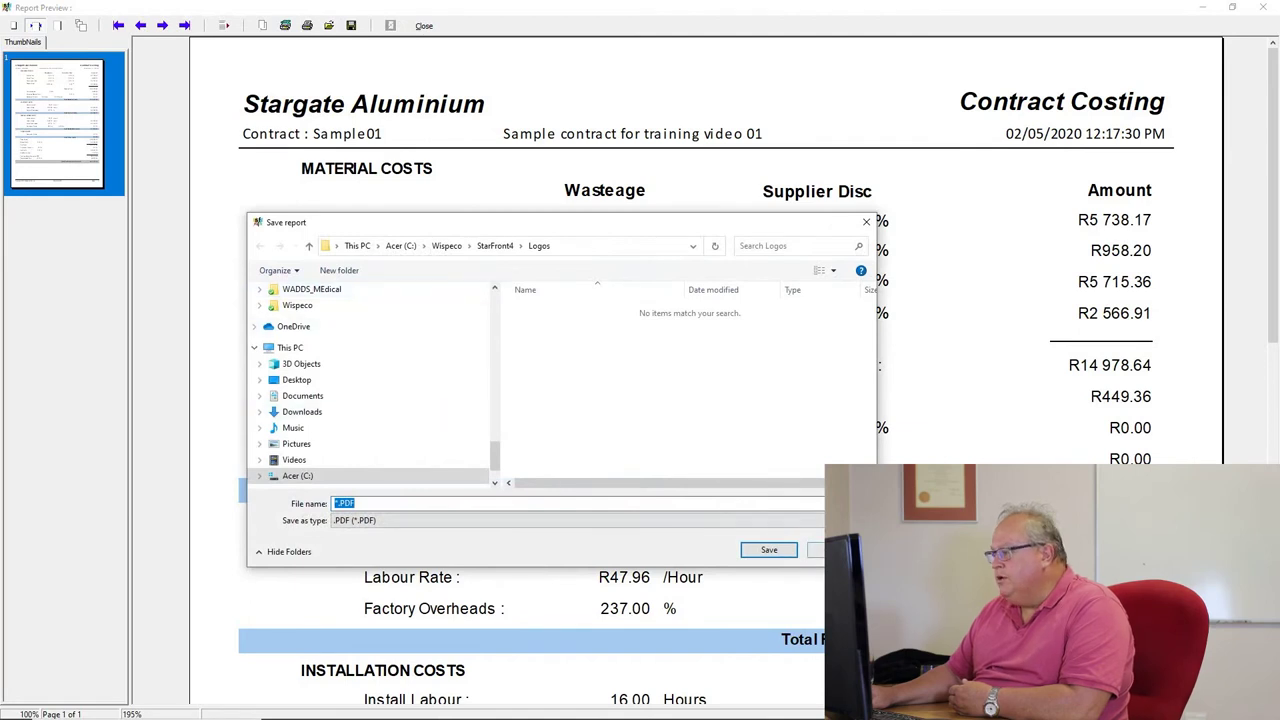
left_click(815, 520)
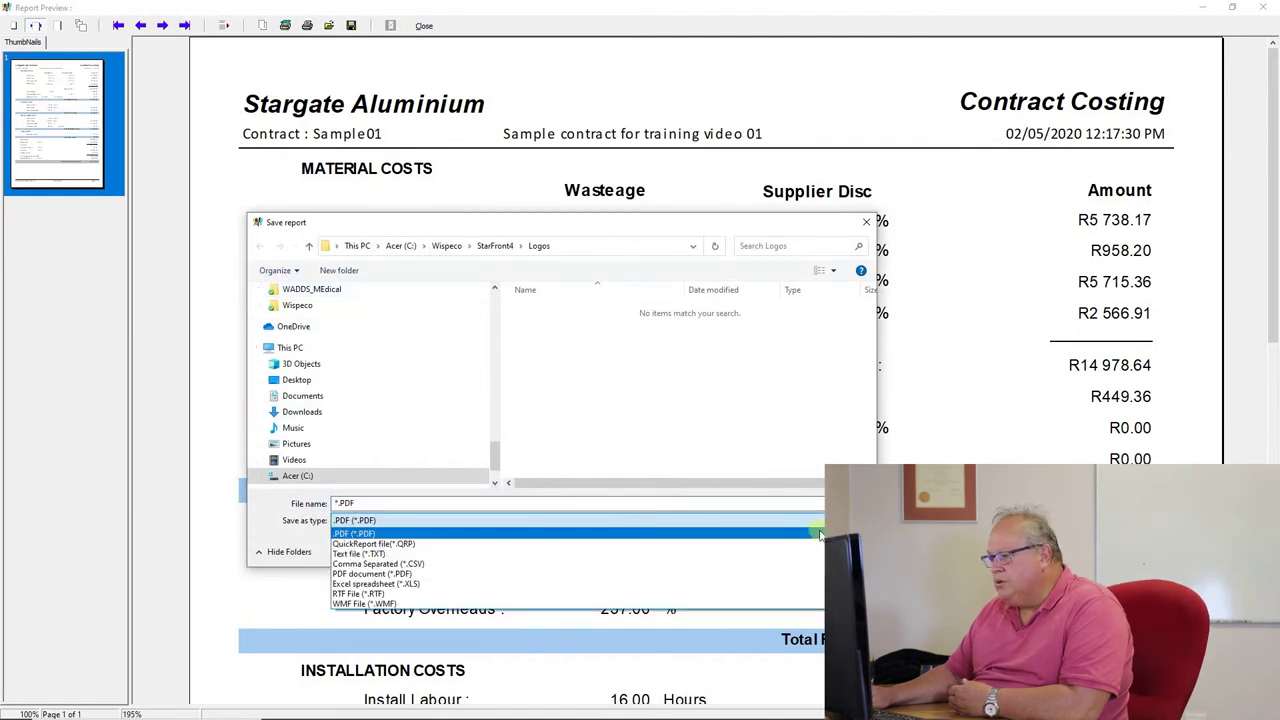
left_click(400, 564)
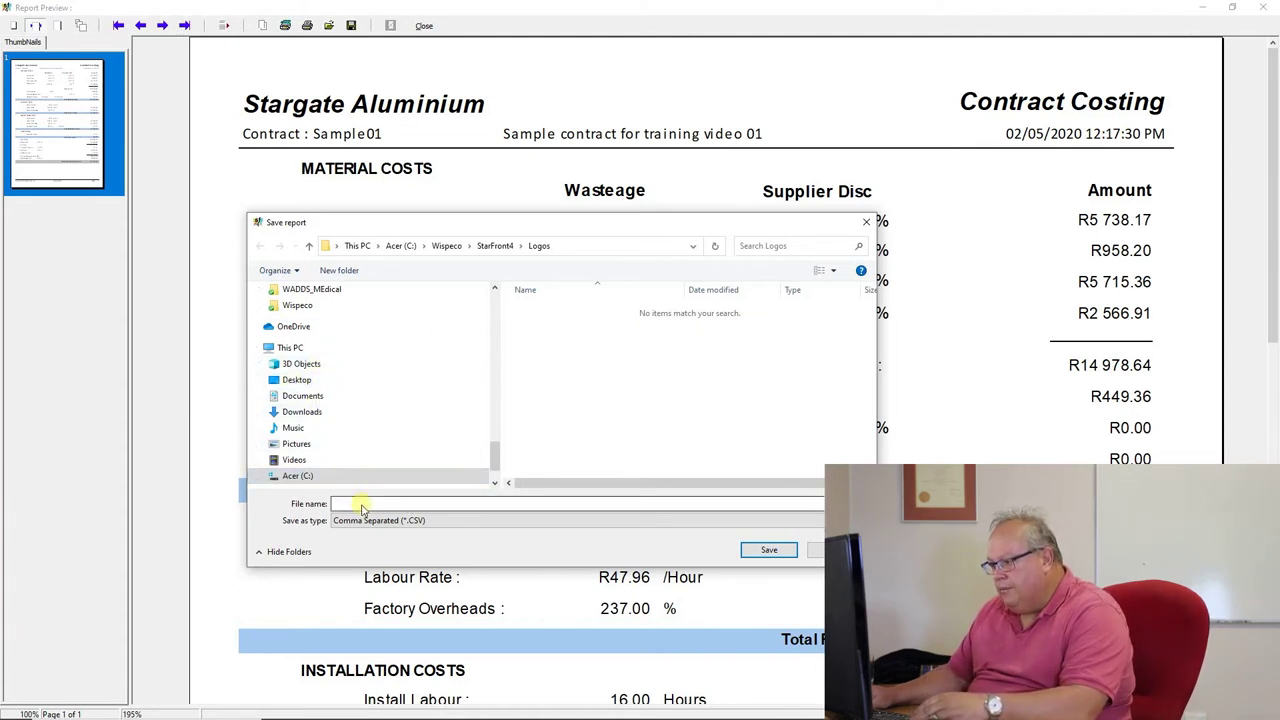
left_click(305, 379)
left_click(350, 503)
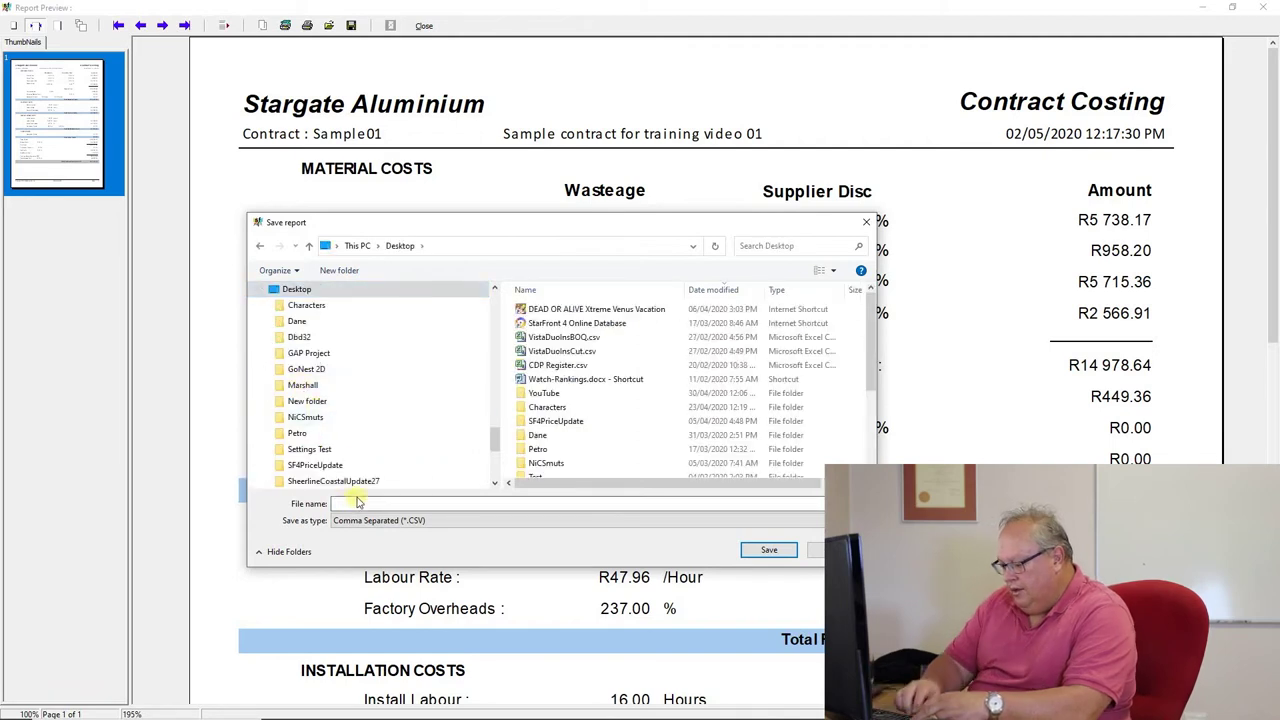
type("TY")
key("BackSpace")
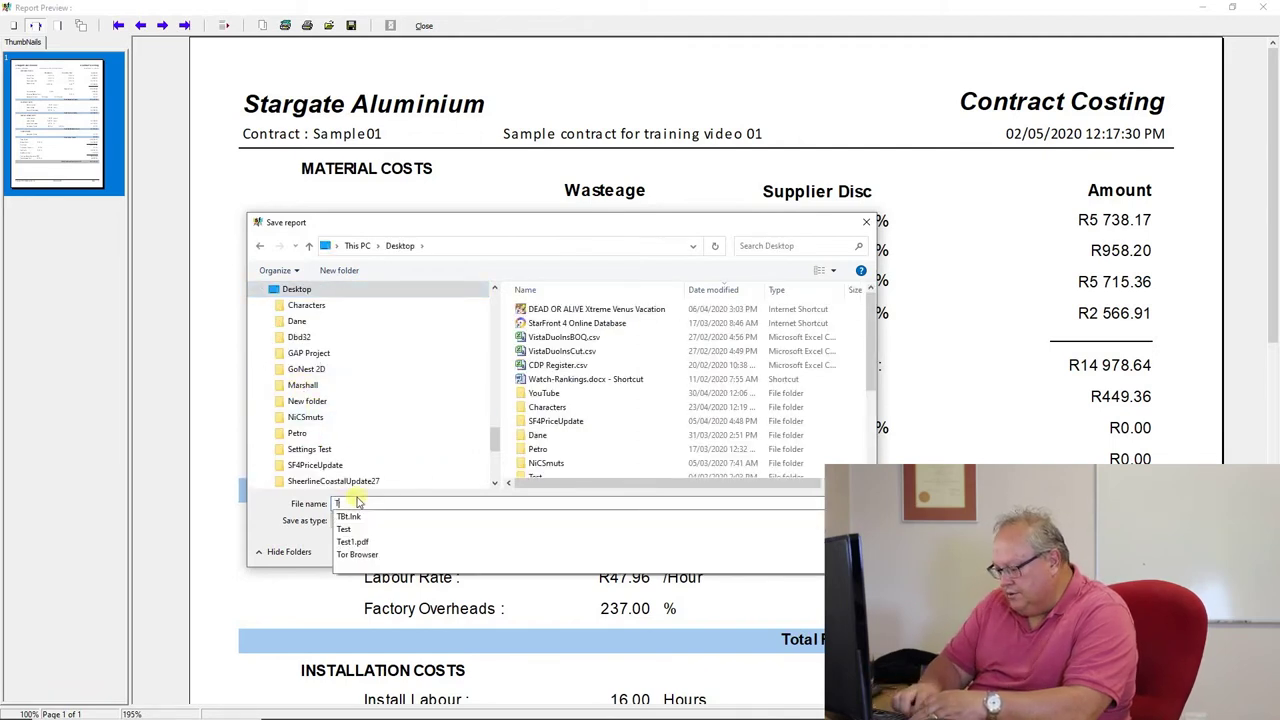
type("est")
key("Return")
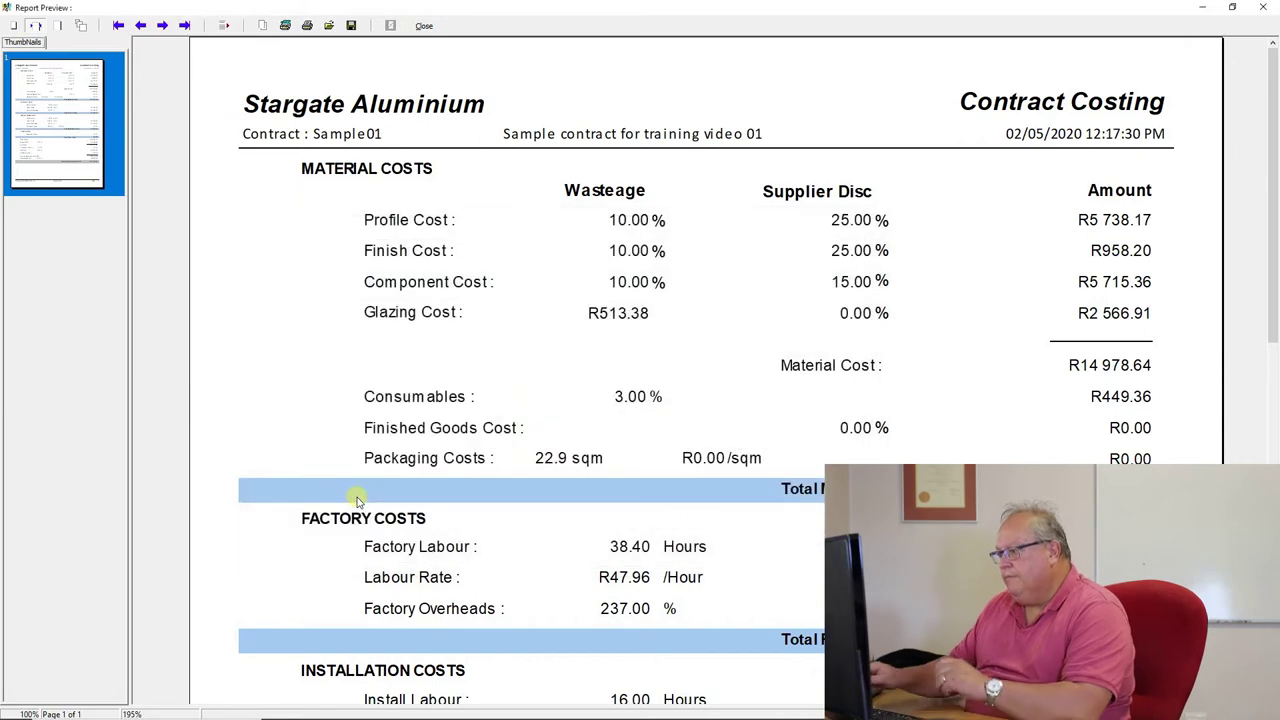
Switch to Microsoft Excel with Test1.CSV open and examine the exported costing data from the header to the last row.
mouse_move(405, 718)
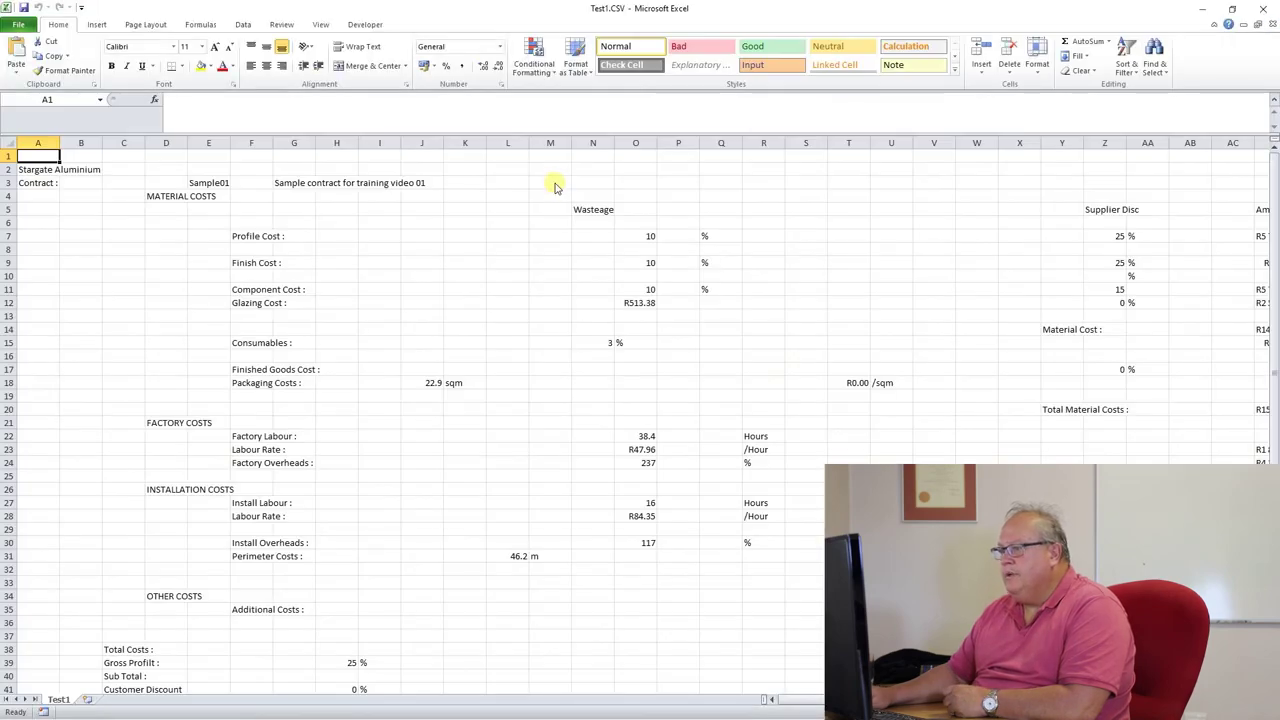
scroll(566, 371, "down", 15)
scroll(568, 380, "up", 8)
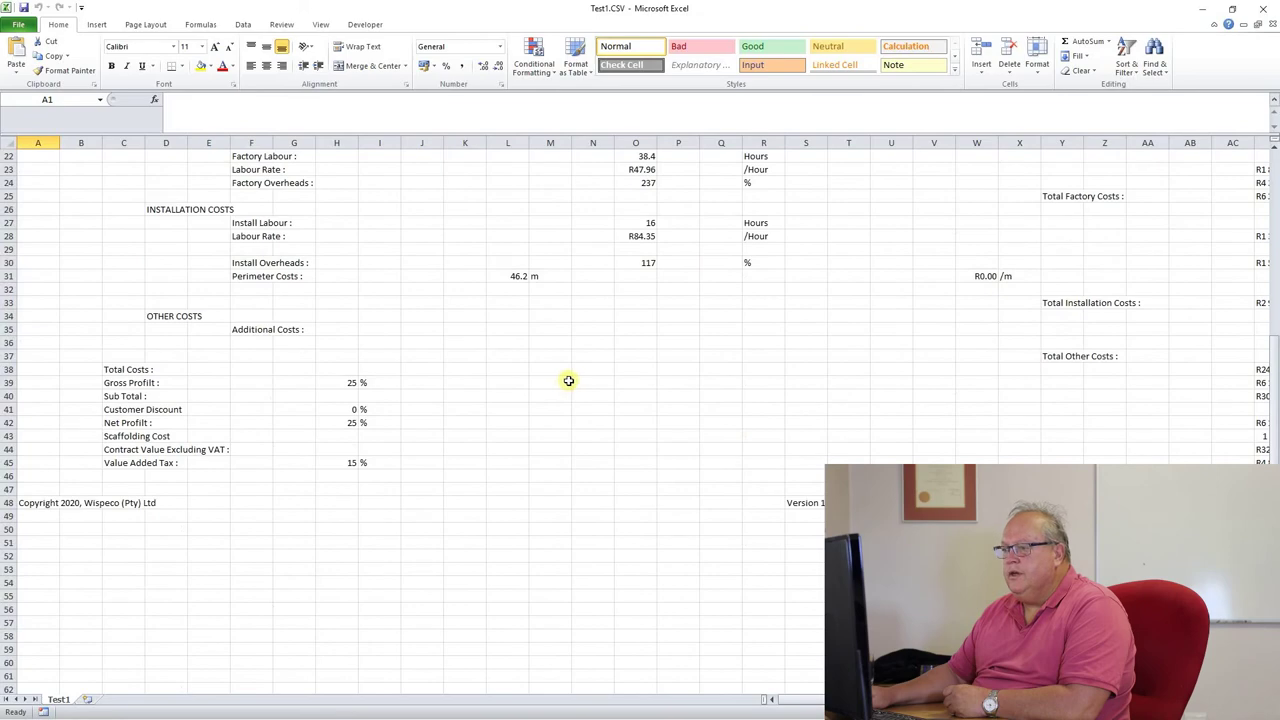
scroll(568, 380, "up", 7)
left_click_drag(772, 700, 711, 657)
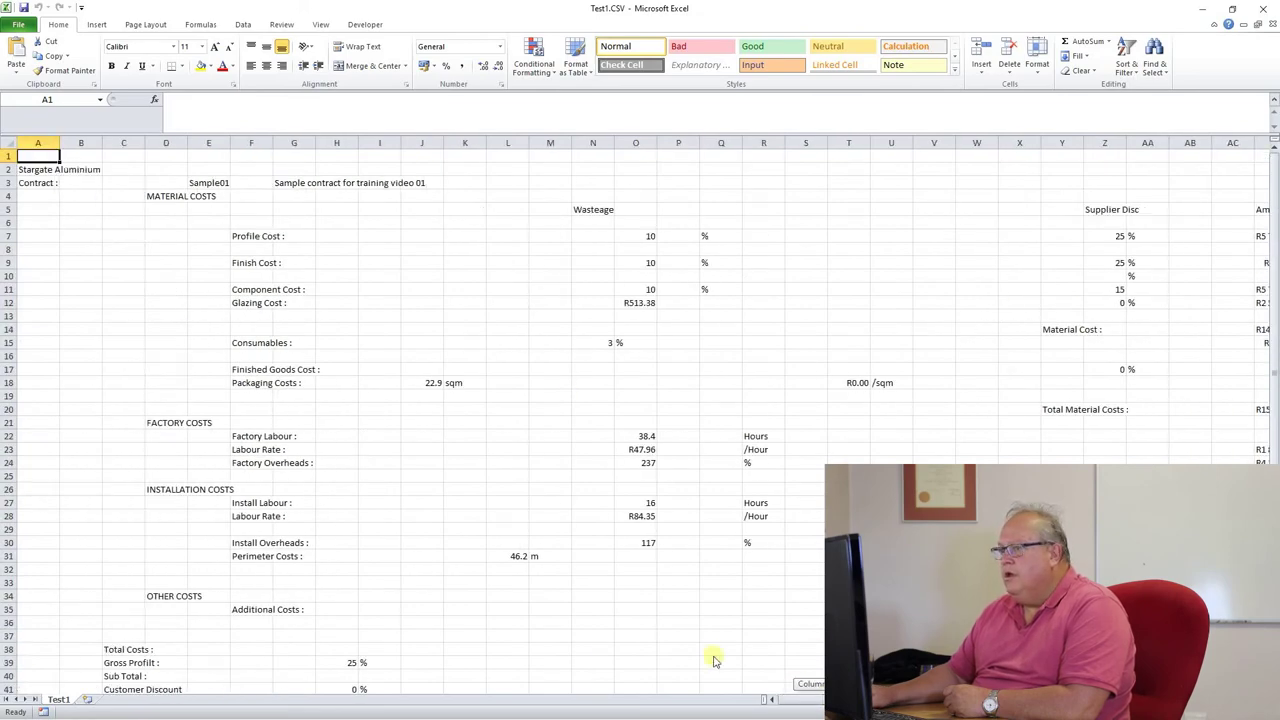
Fit all column widths of the Test1 sheet to their contents.
left_click(8, 137)
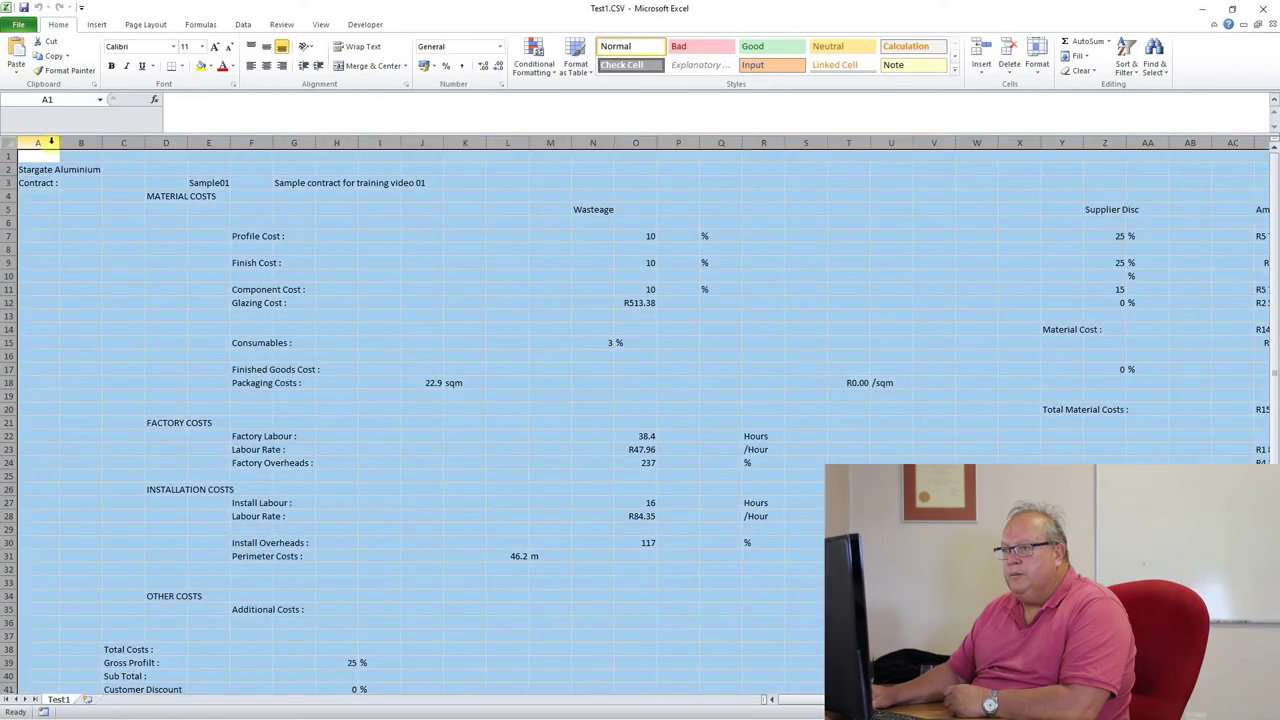
double_click(60, 143)
left_click(323, 220)
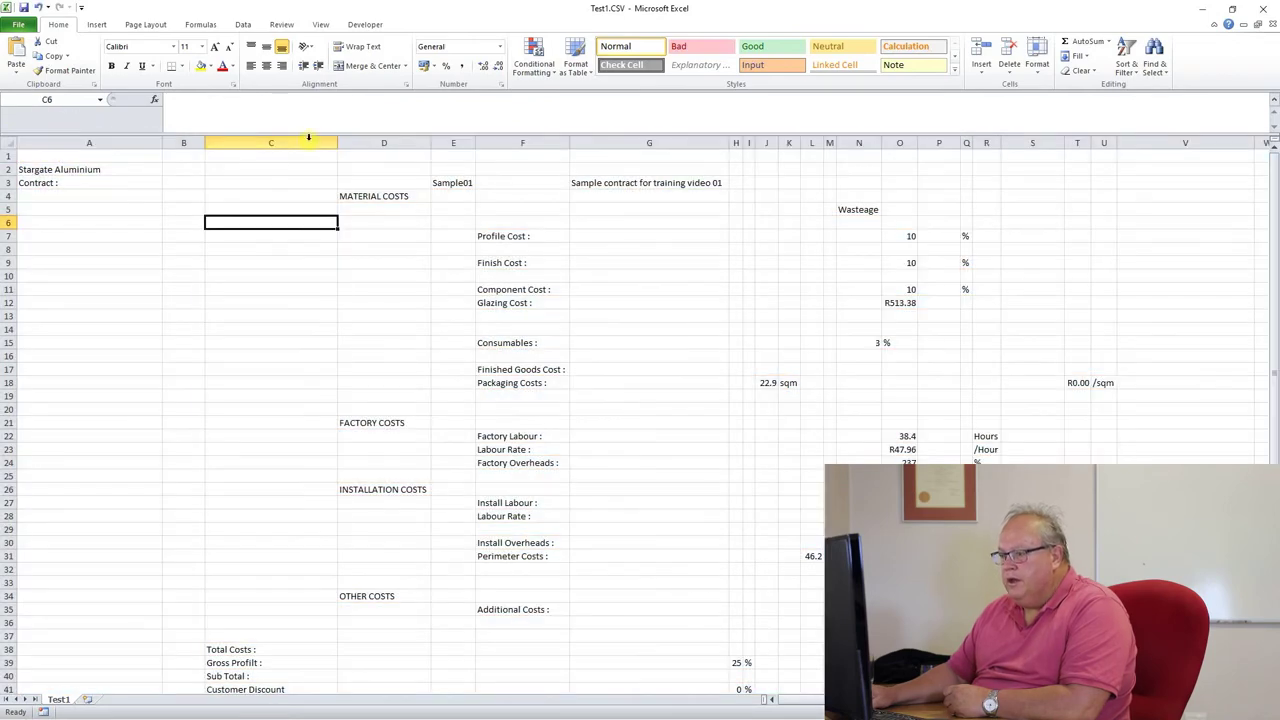
left_click_drag(238, 143, 185, 143)
left_click(234, 290)
Move the summary labels in C38:C45 to column D, and delete the emptied columns B and C.
scroll(284, 442, "down", 7)
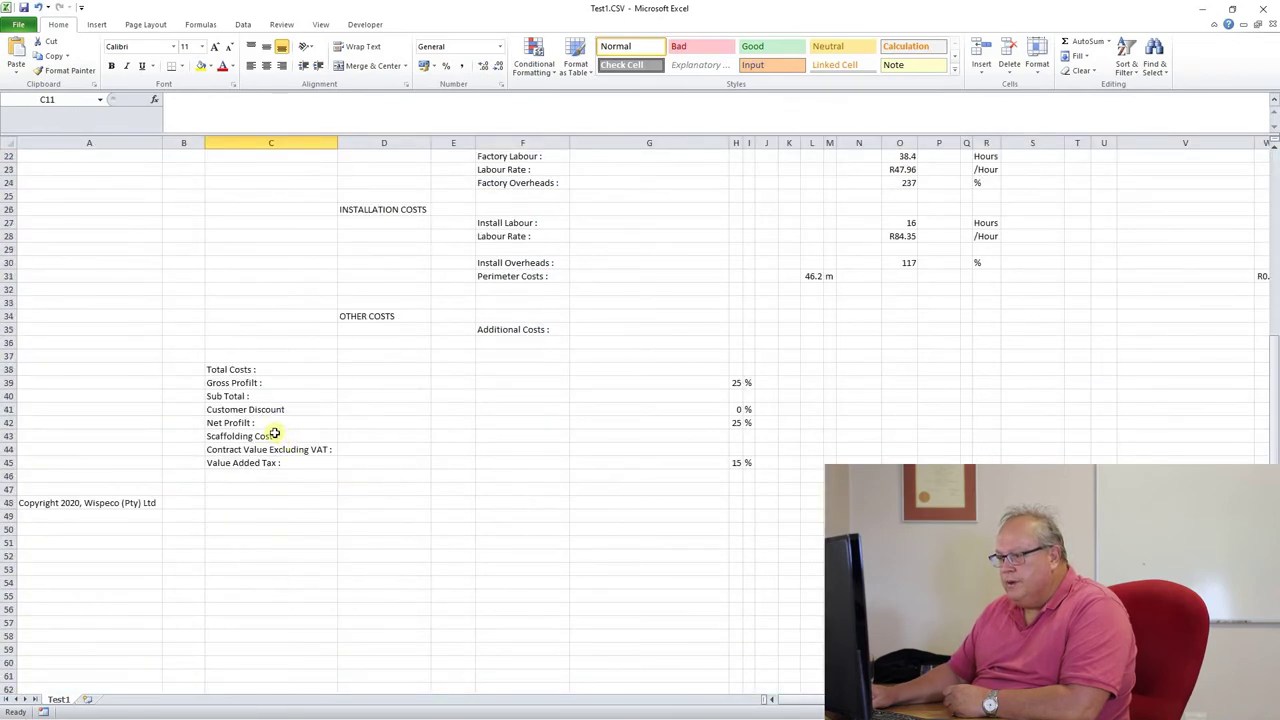
left_click_drag(270, 368, 400, 464)
scroll(203, 183, "up", 7)
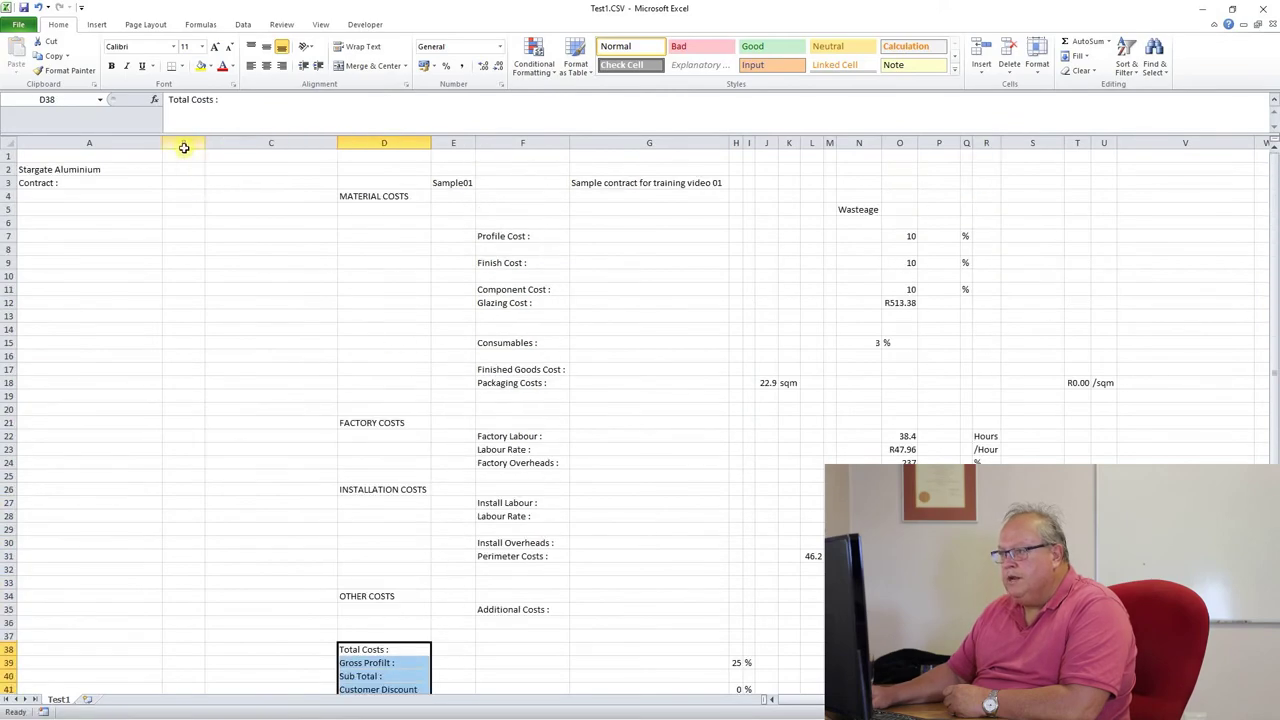
left_click_drag(183, 143, 276, 146)
left_click(286, 346)
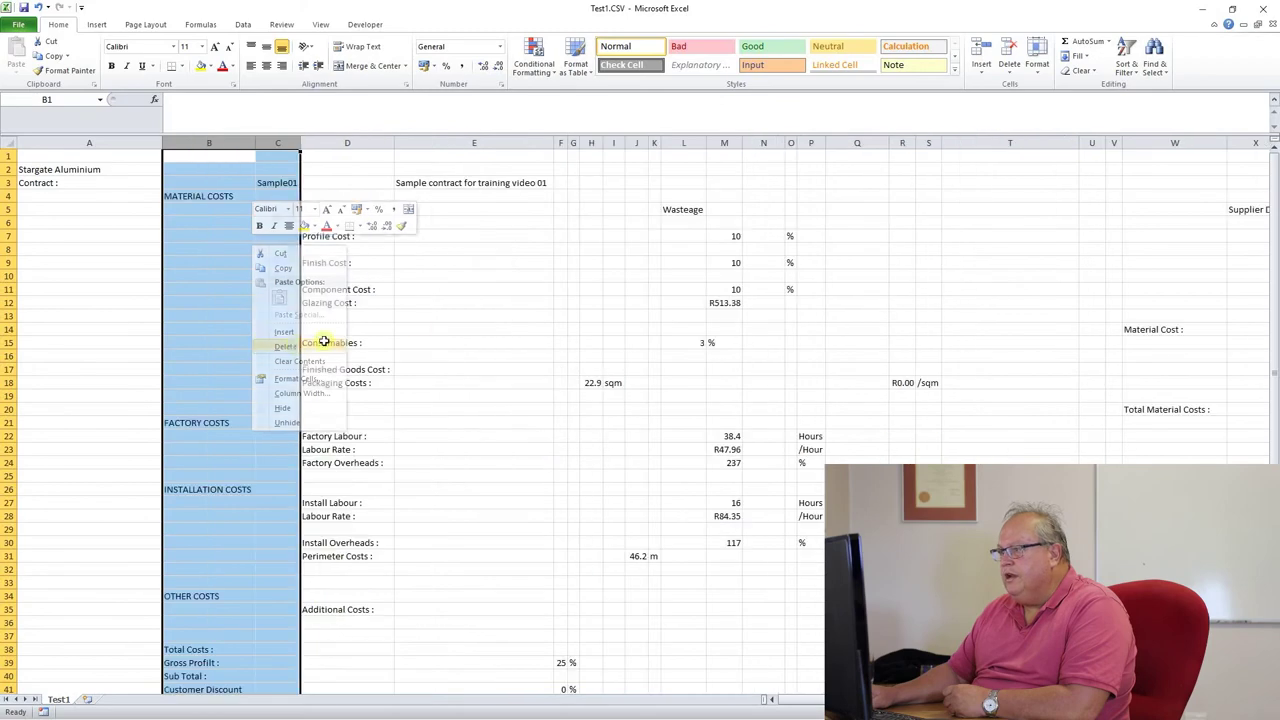
Review the condensed costing sheet's cost sections and summary rows, and close Excel.
left_click(591, 289)
scroll(620, 300, "down", 7)
scroll(618, 315, "up", 7)
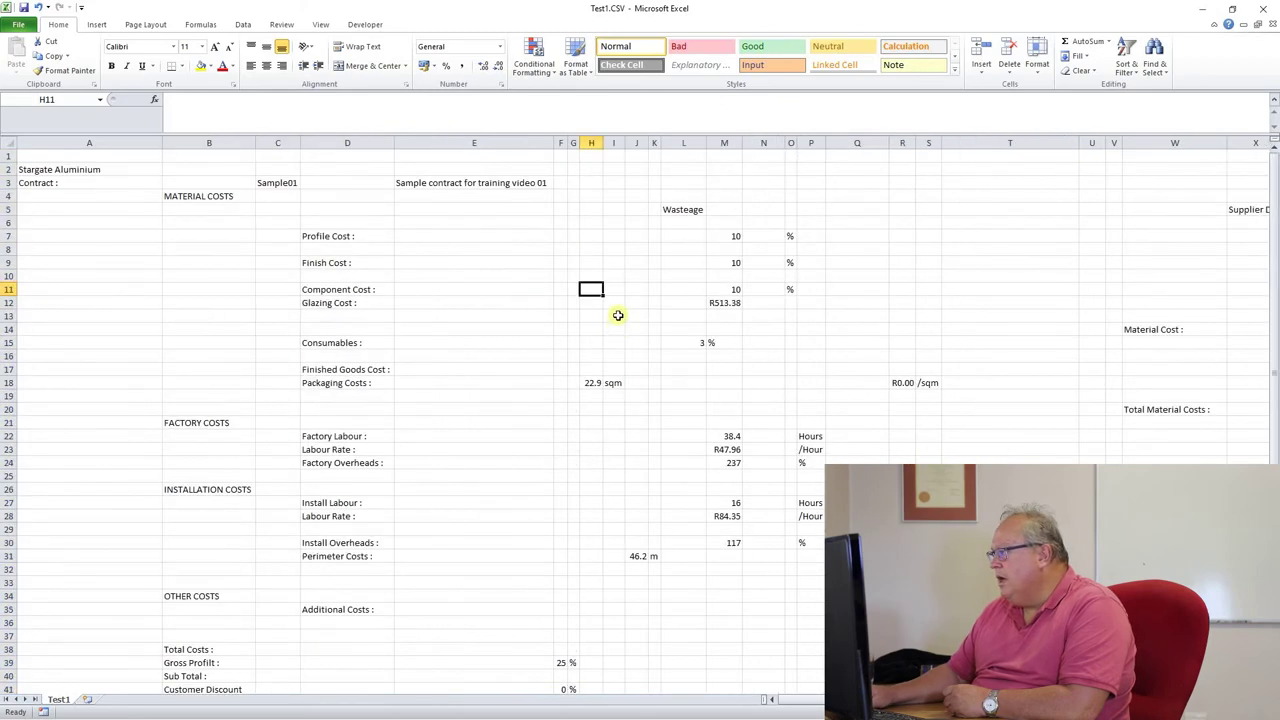
scroll(760, 396, "down", 1)
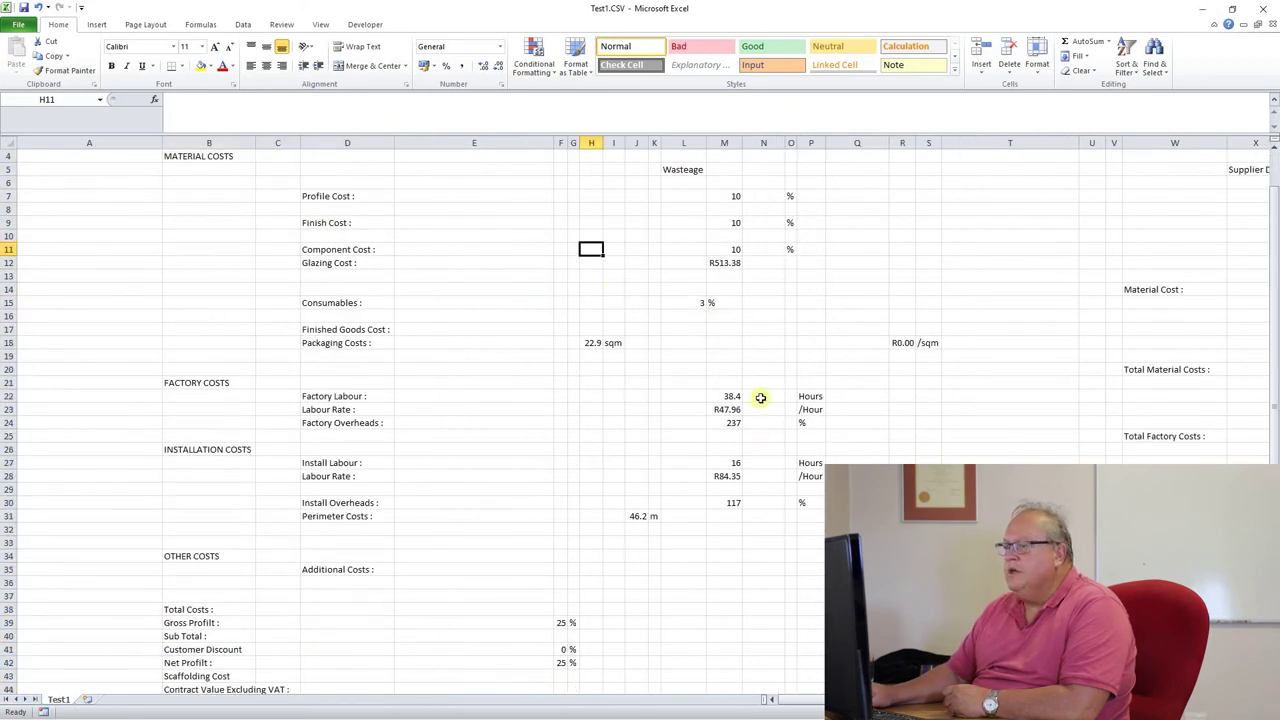
scroll(741, 378, "up", 1)
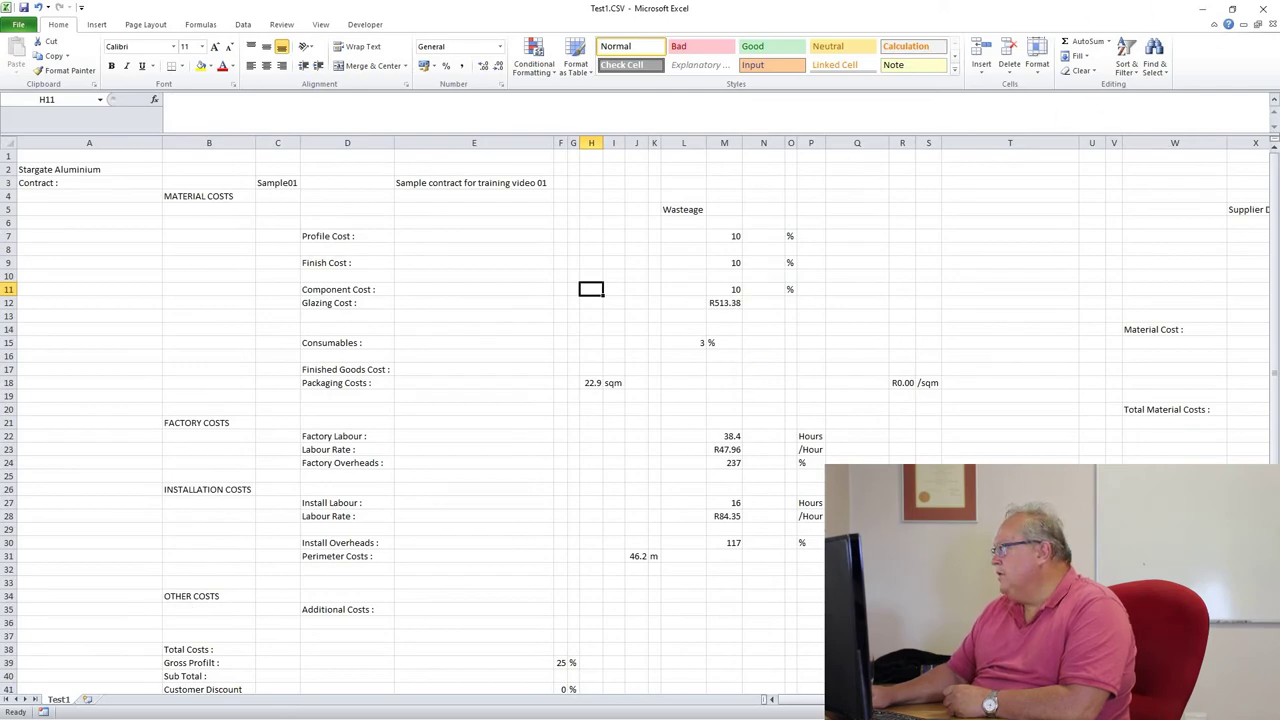
left_click(1263, 8)
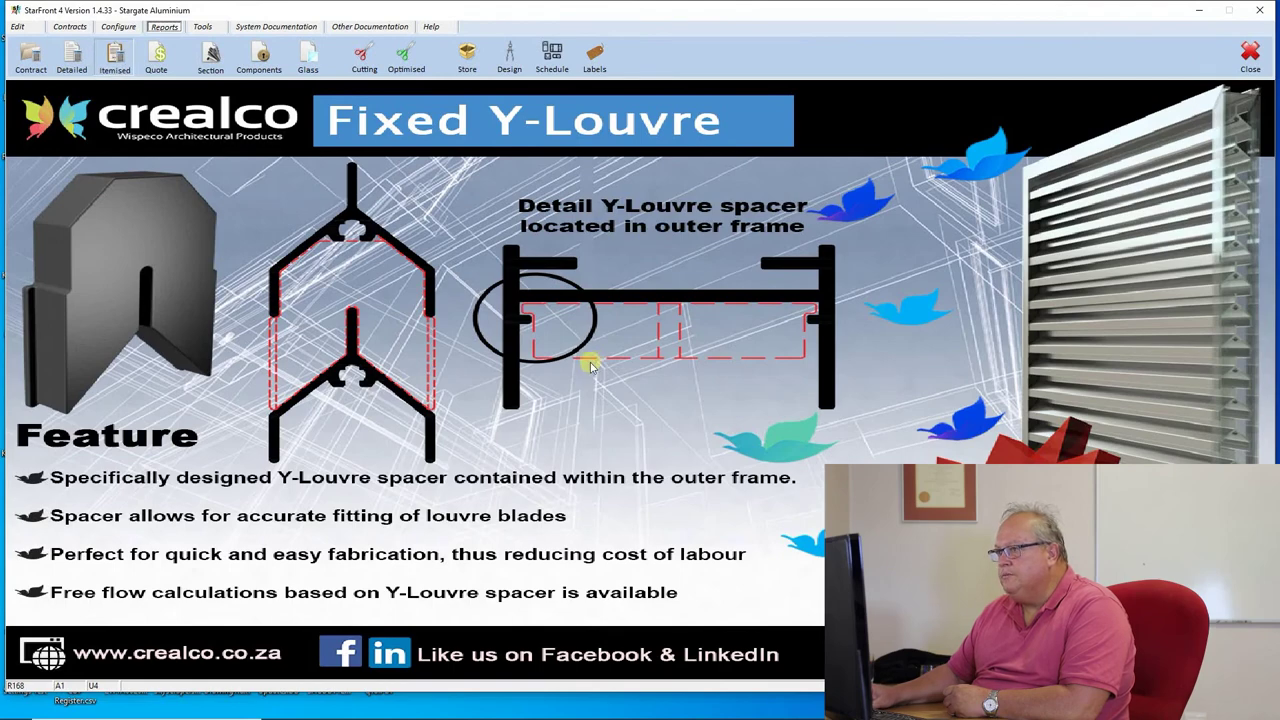
Export contract Sample01's Itemised Rates report to the Desktop as an Excel spreadsheet named Itemised, and close the report preview.
left_click(677, 394)
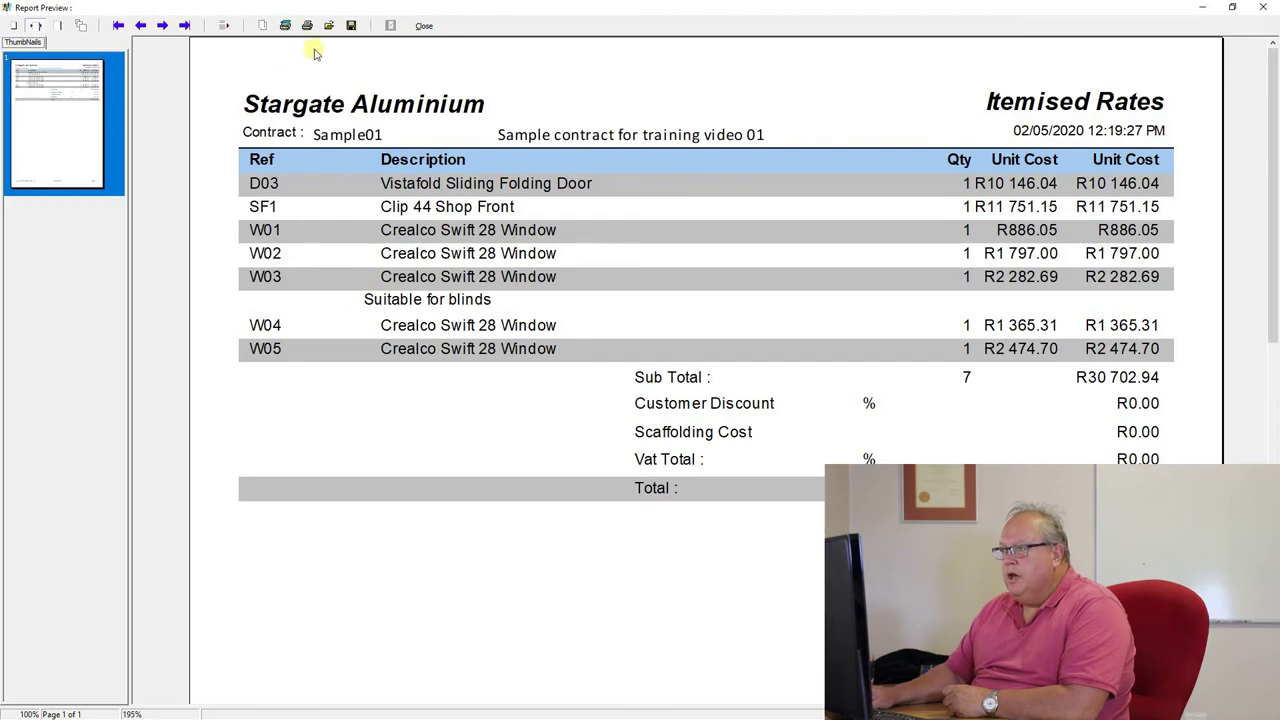
left_click(351, 25)
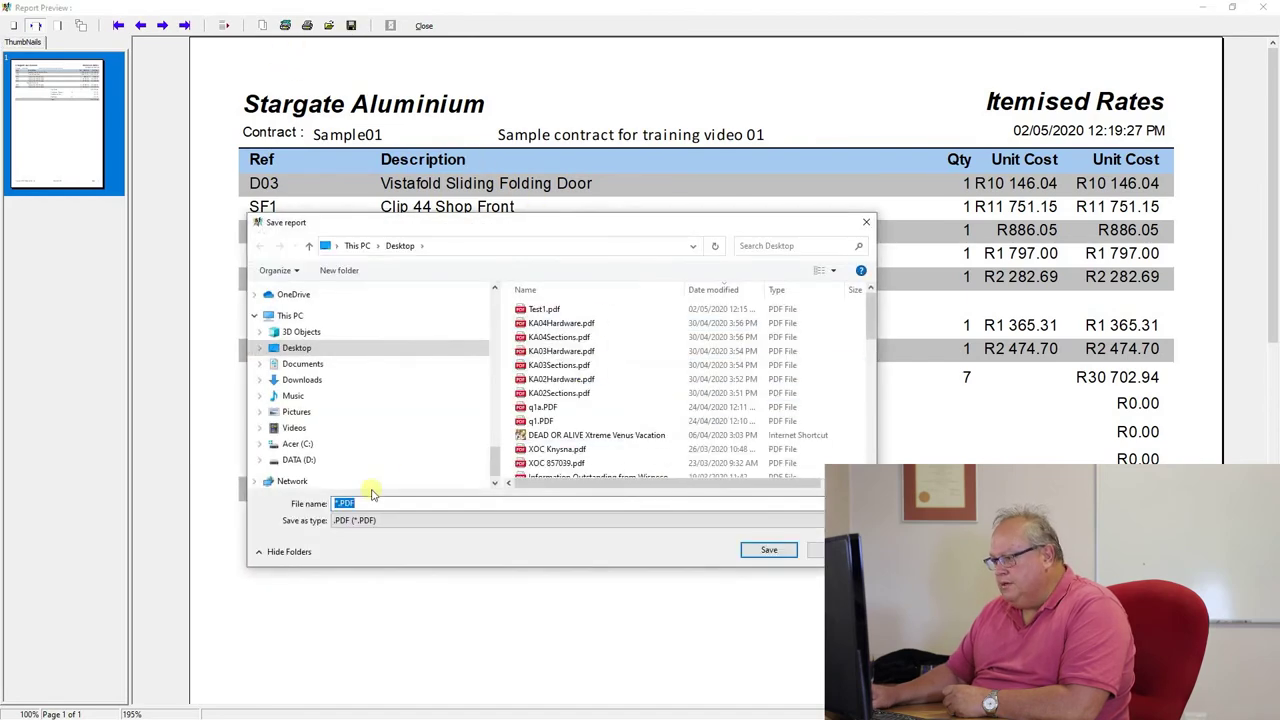
left_click(450, 520)
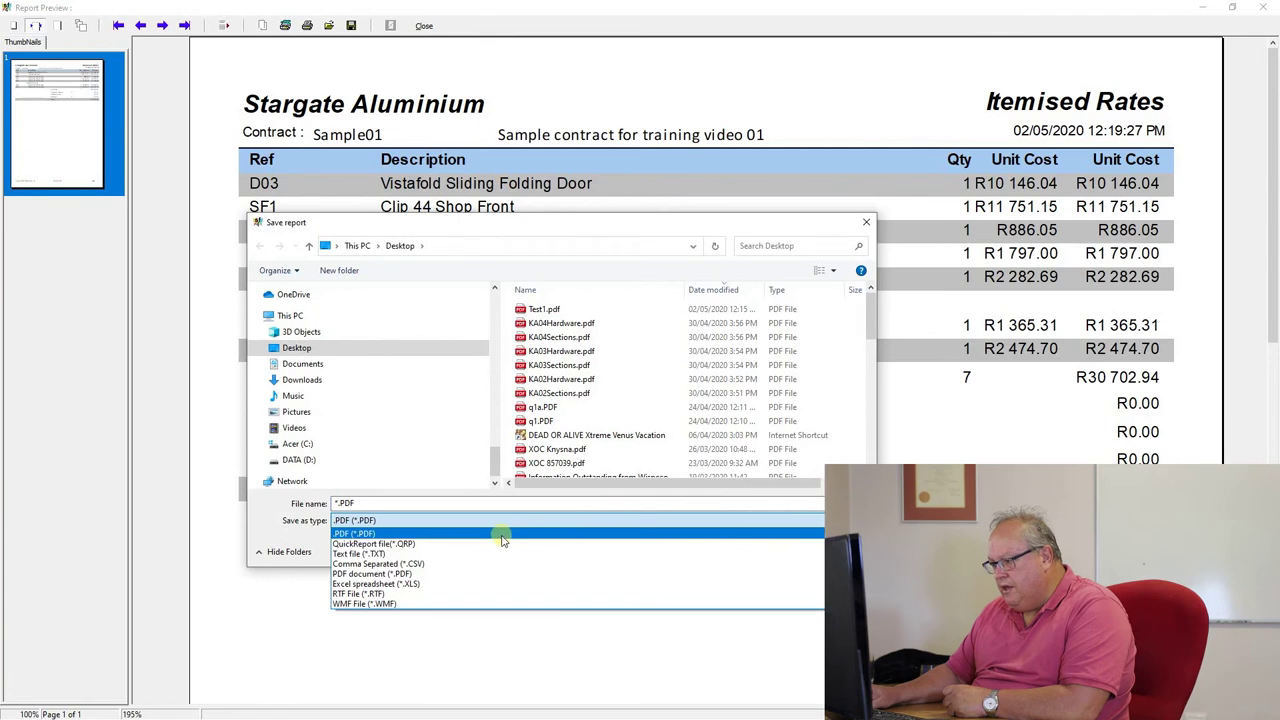
left_click(452, 583)
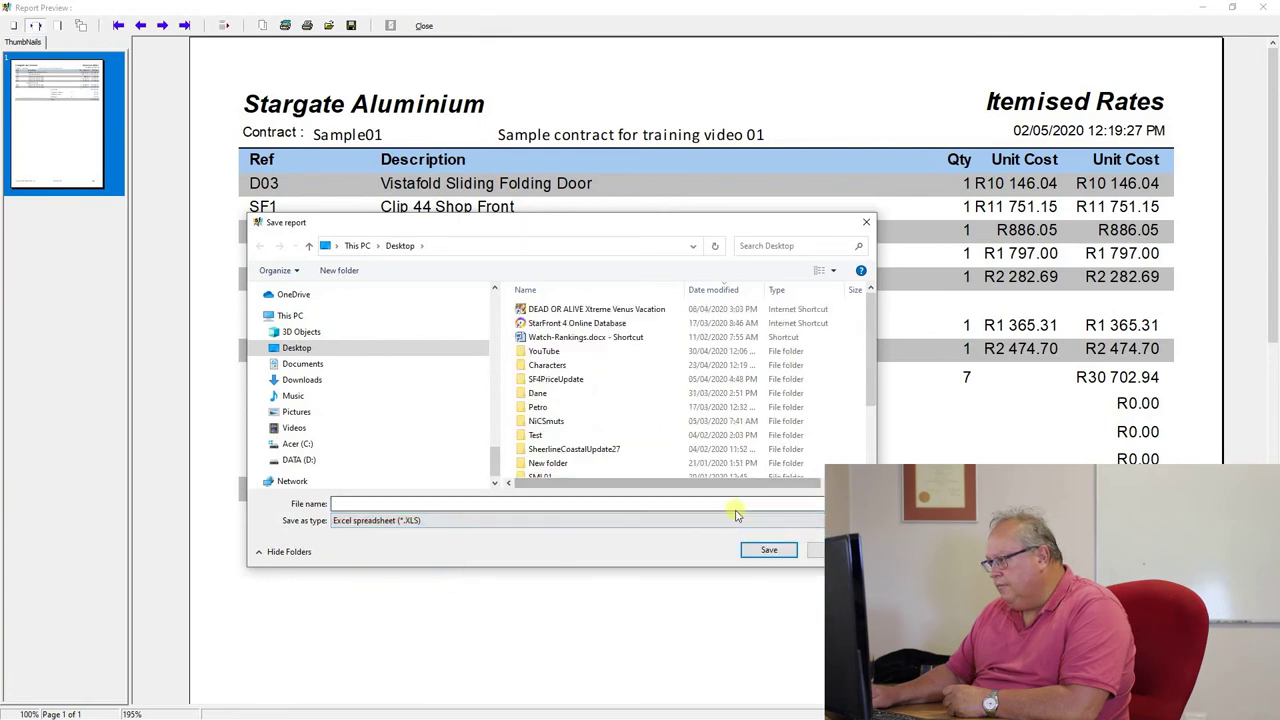
left_click(765, 550)
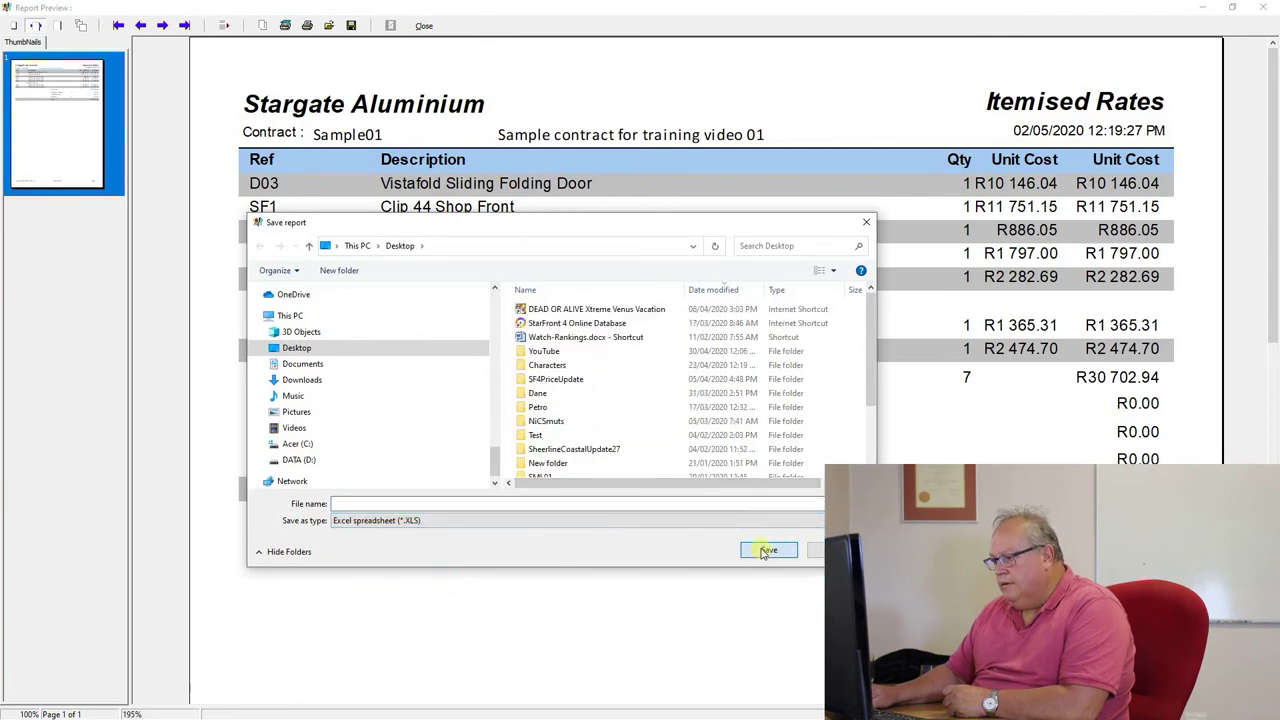
left_click(459, 504)
type("I")
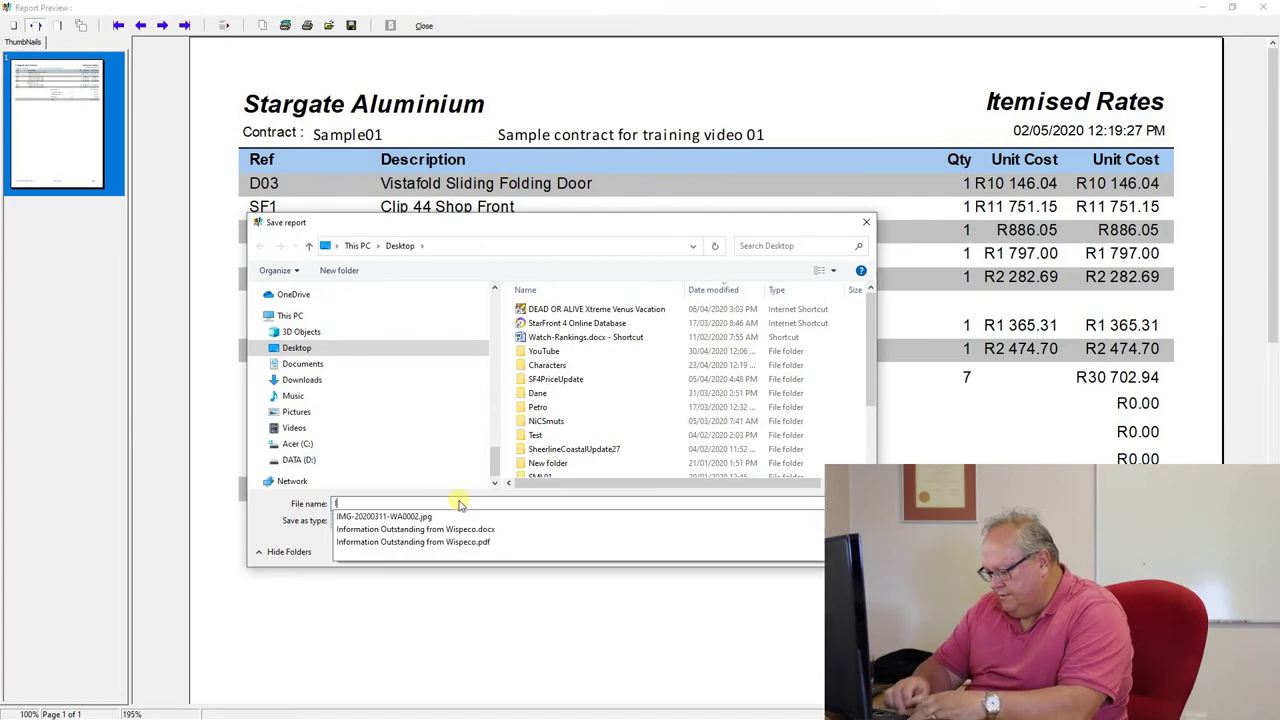
type("temised")
key("Return")
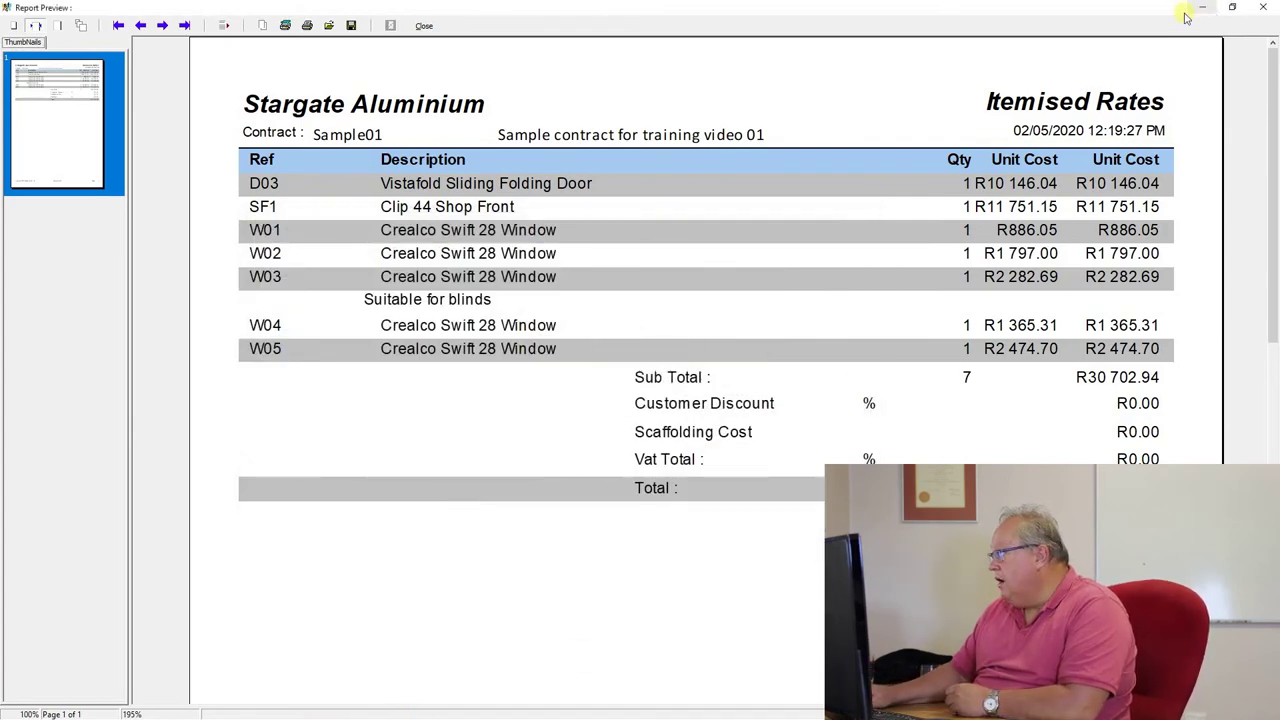
left_click(412, 28)
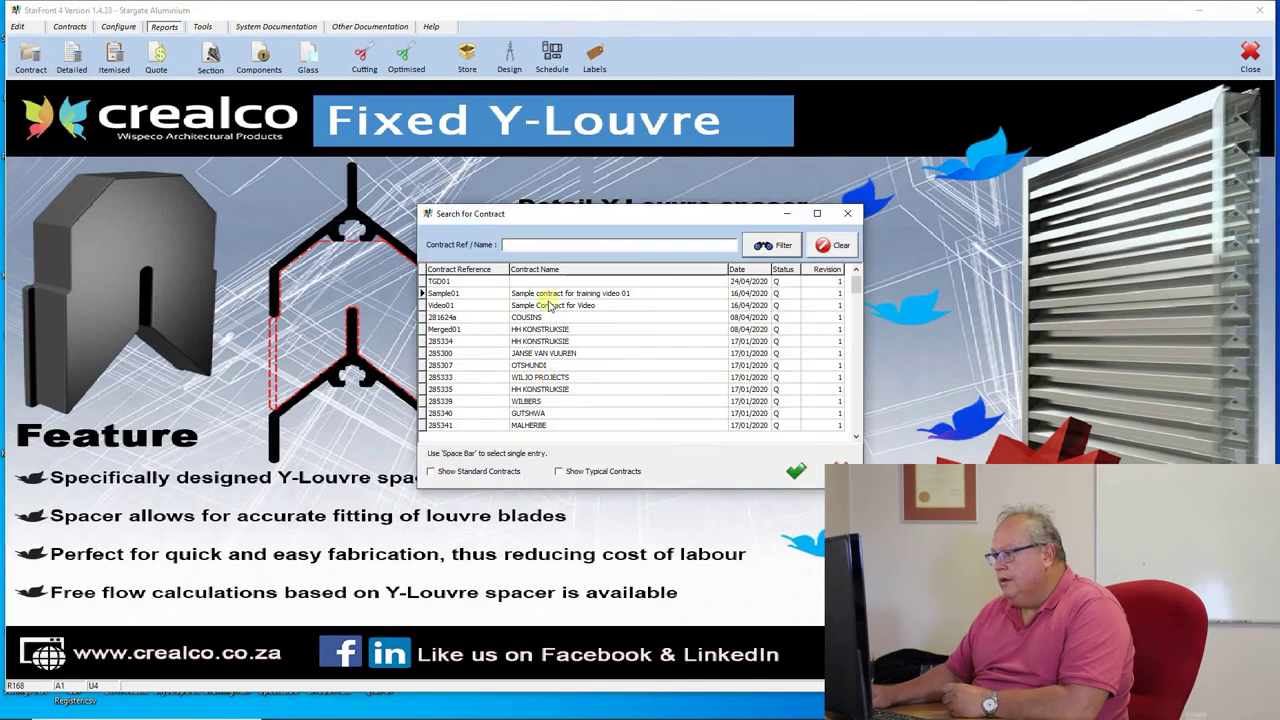
Generate the Contract Costing report for Sample01 and save it to the Desktop as a QuickReport file named Cost1.
double_click(541, 293)
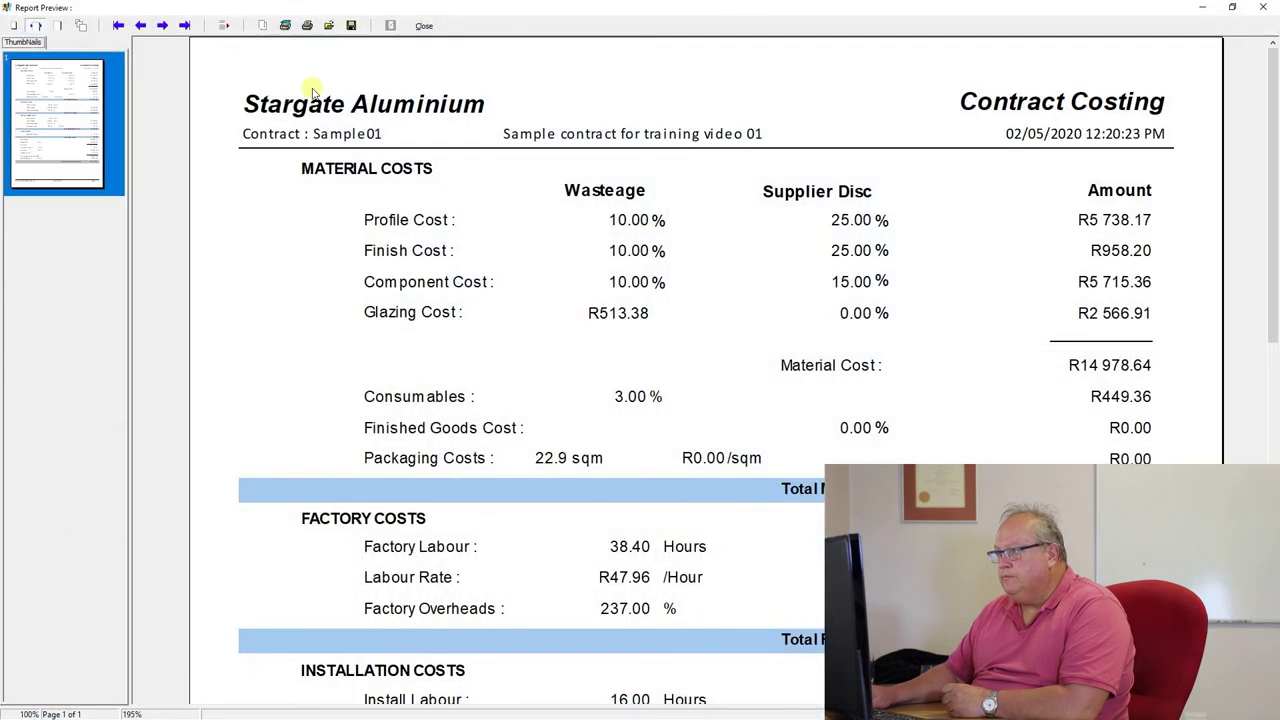
left_click(352, 26)
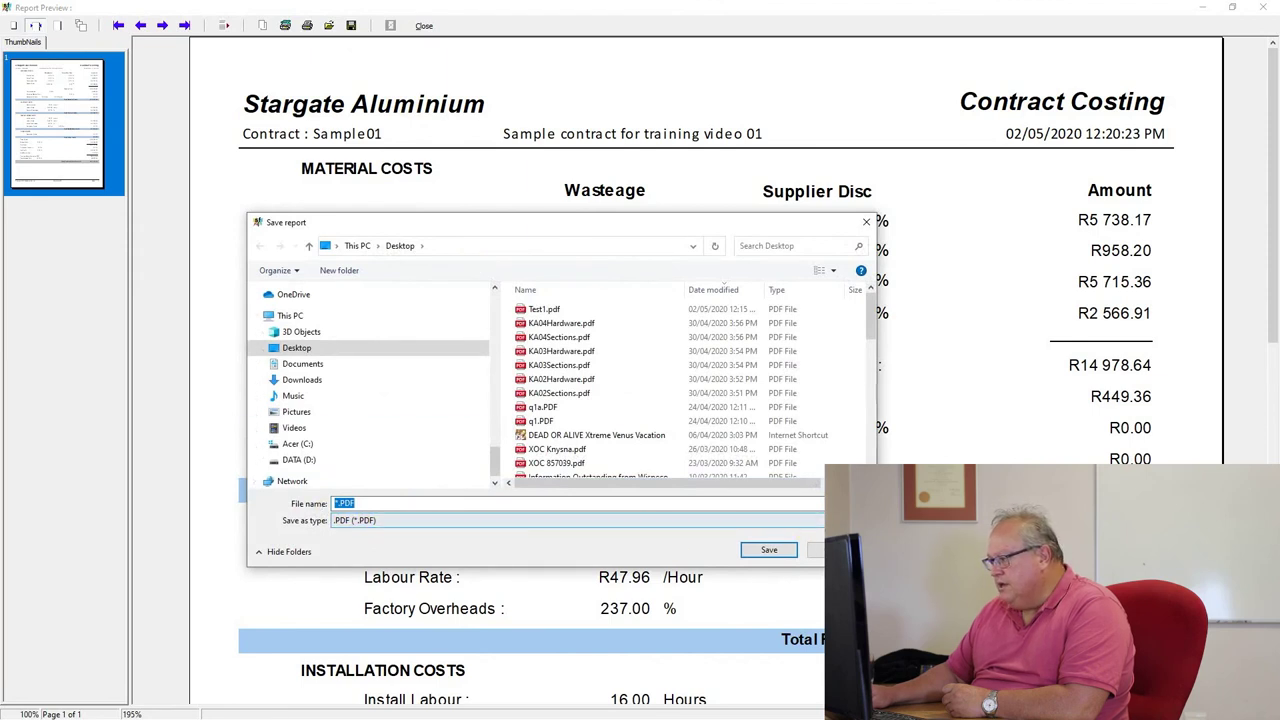
left_click(506, 520)
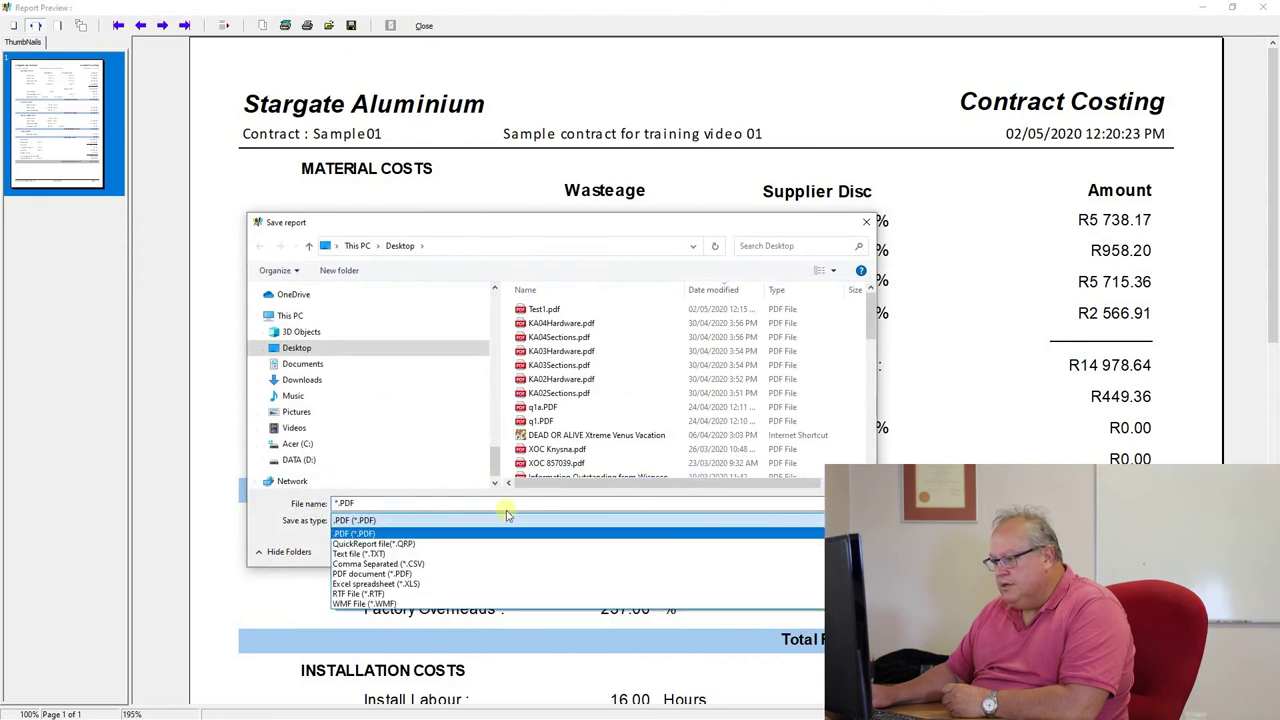
left_click(358, 543)
left_click(366, 504)
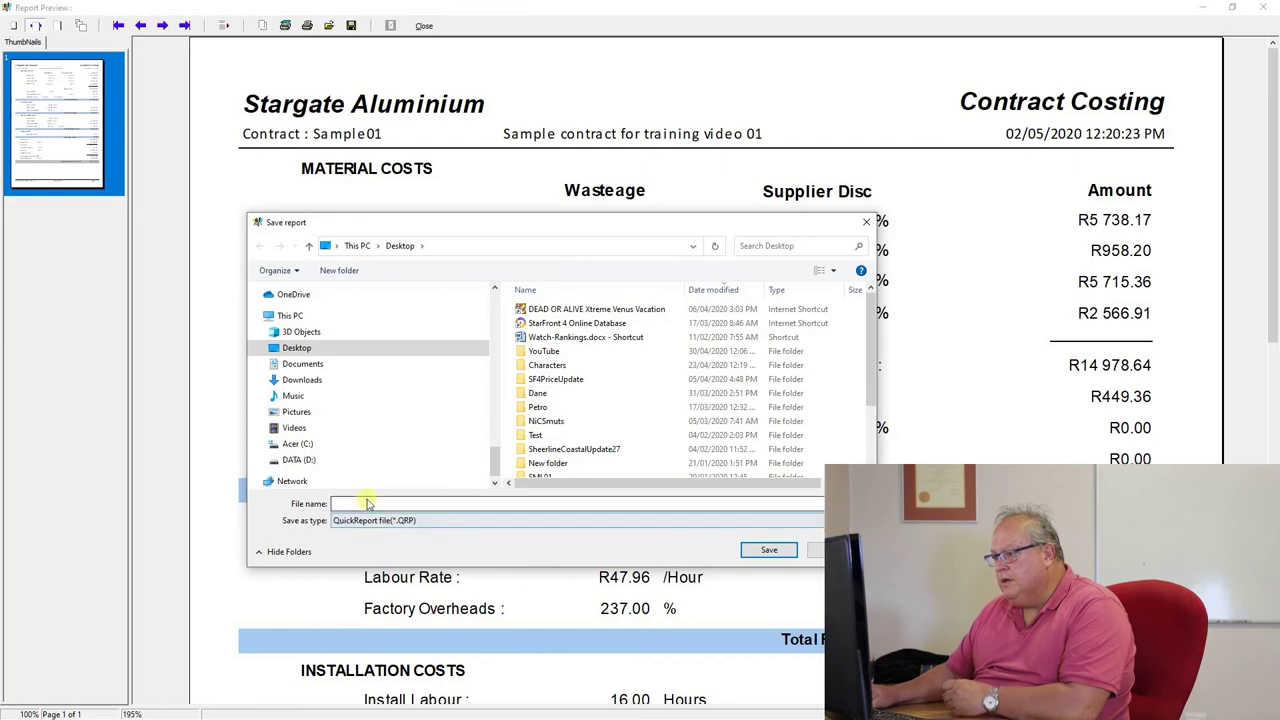
type("Cost1")
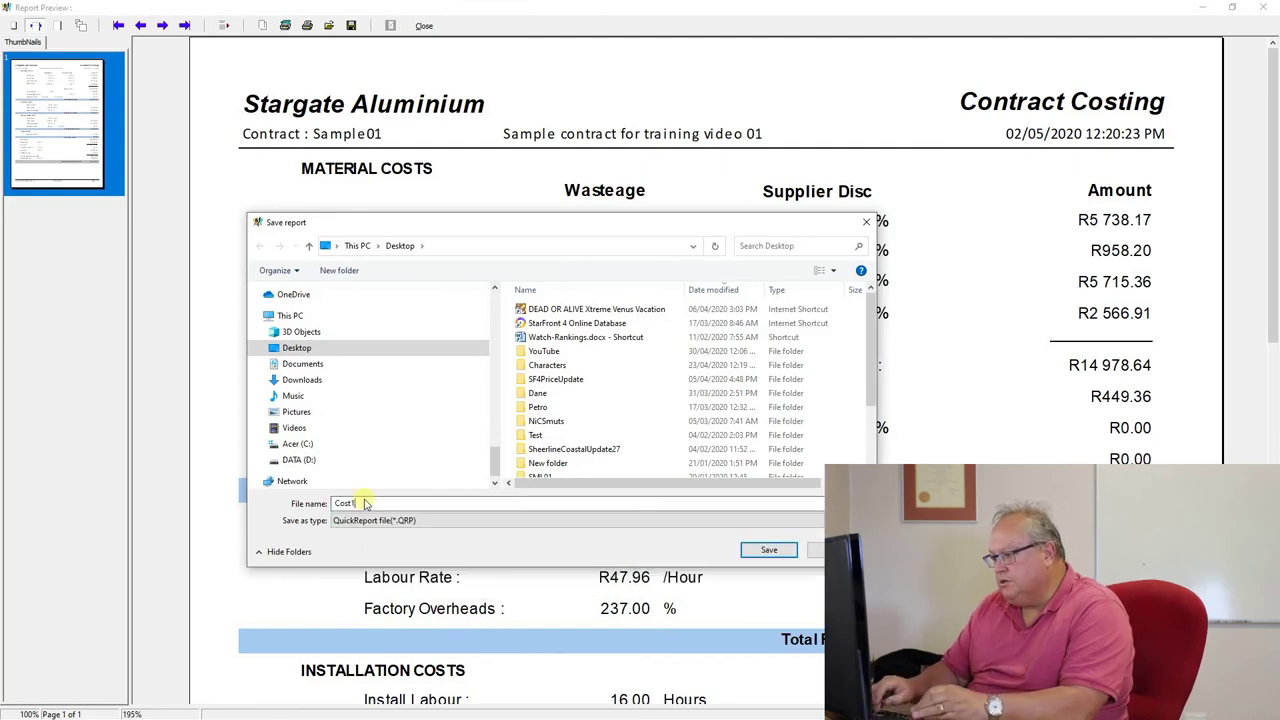
key("Return")
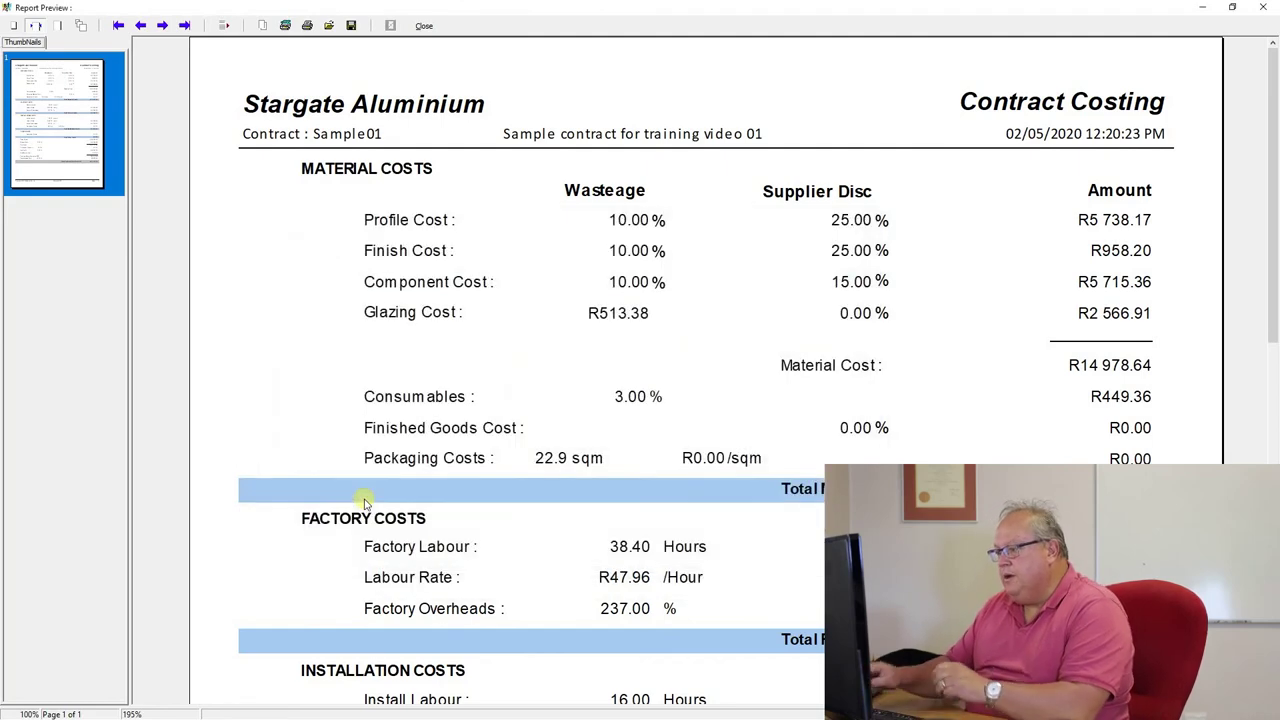
Load the saved report Cost1.QRP from the Desktop into the report preview, and close the preview.
left_click(329, 25)
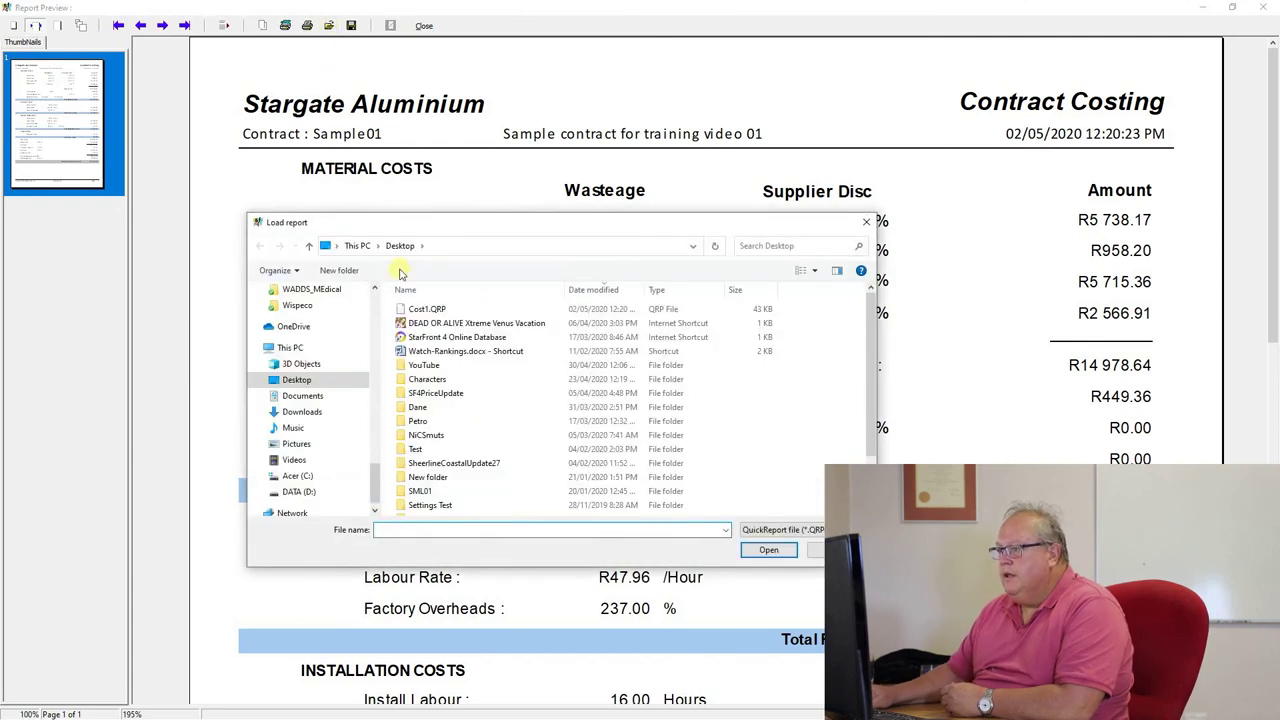
double_click(430, 310)
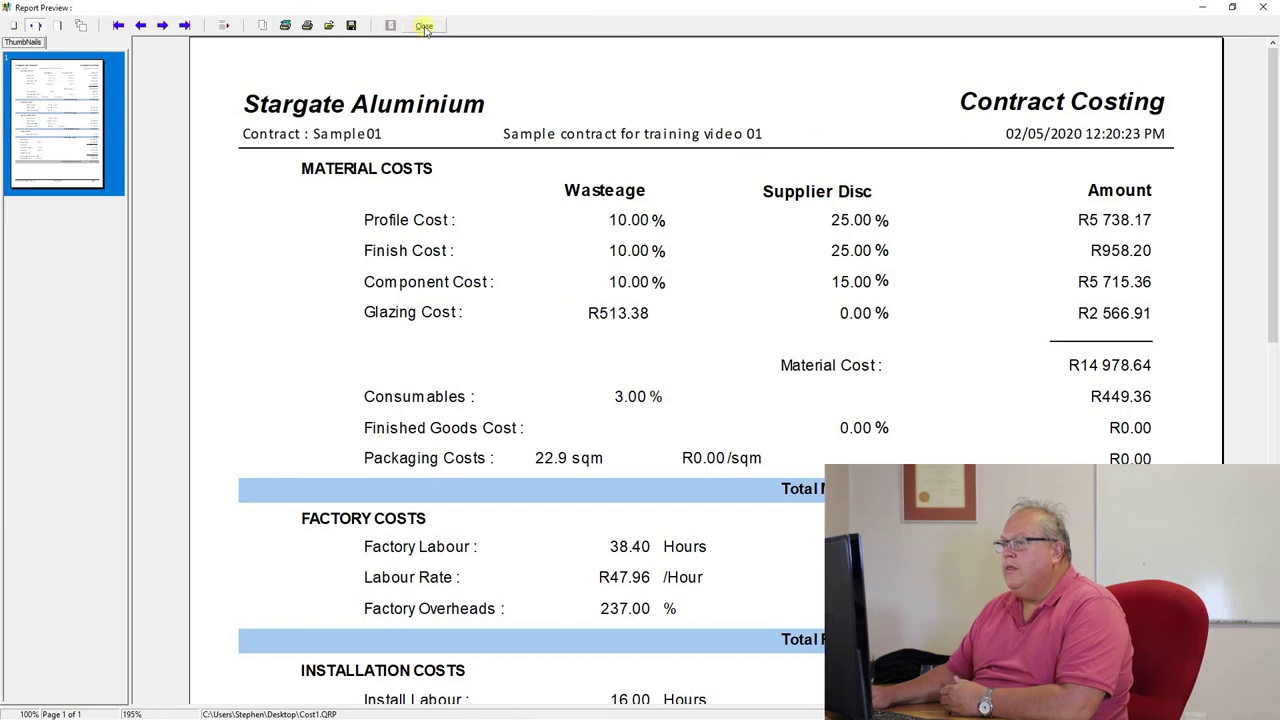
left_click(424, 27)
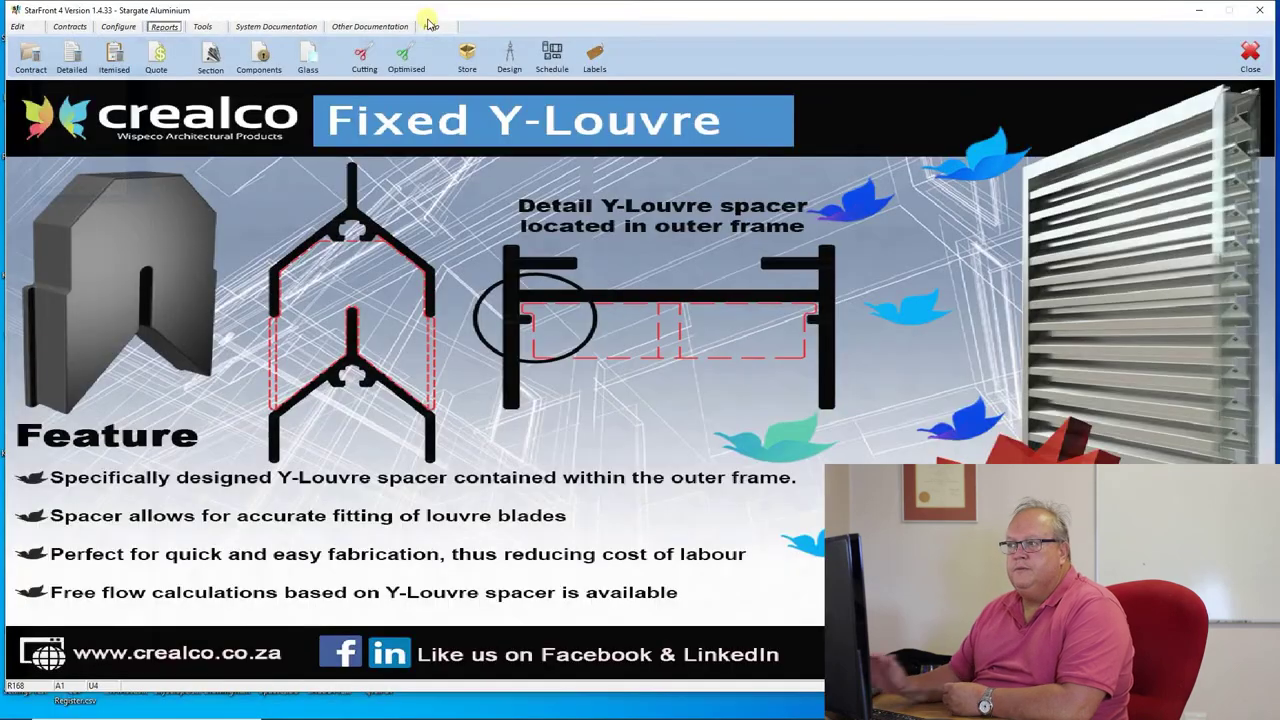